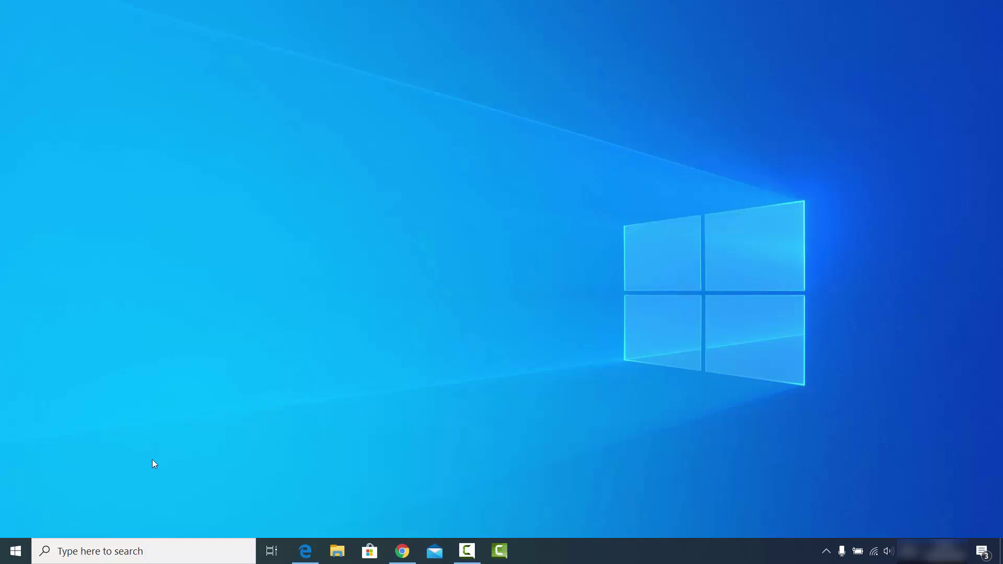
# - Launch Device Manager from the Start button's Win+X quick-access menu
pyautogui.rightClick(15, 555)
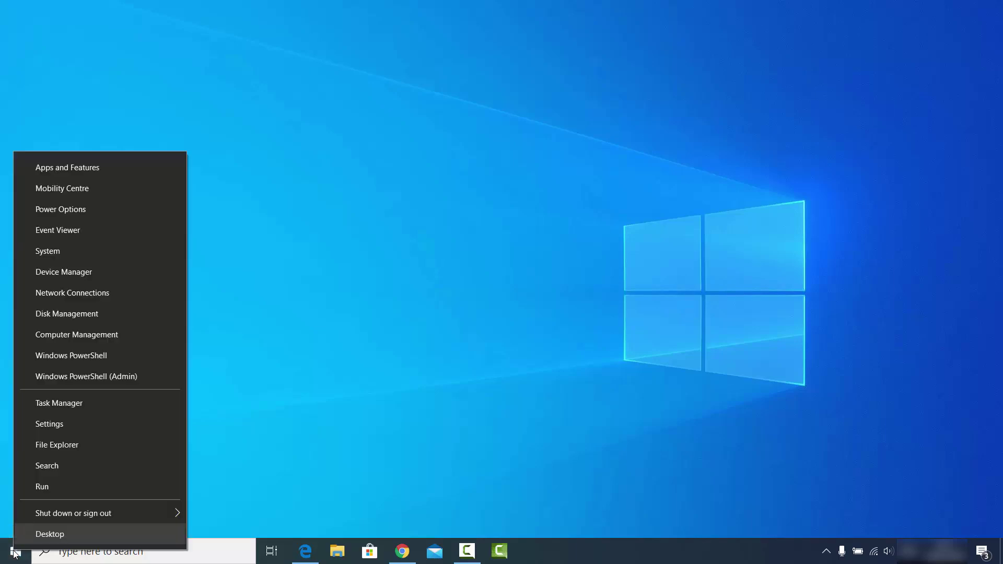
pyautogui.click(343, 468)
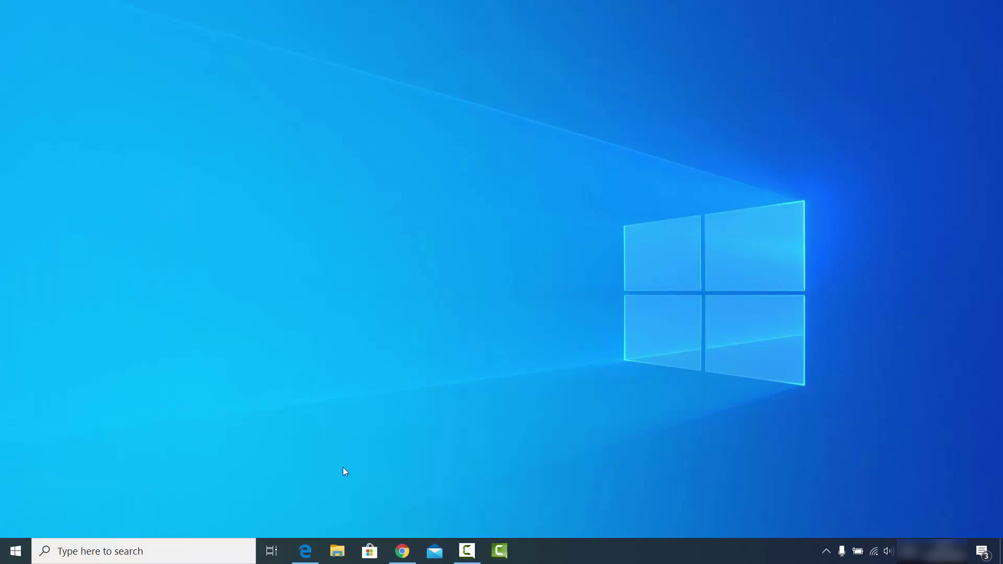
pyautogui.rightClick(8, 555)
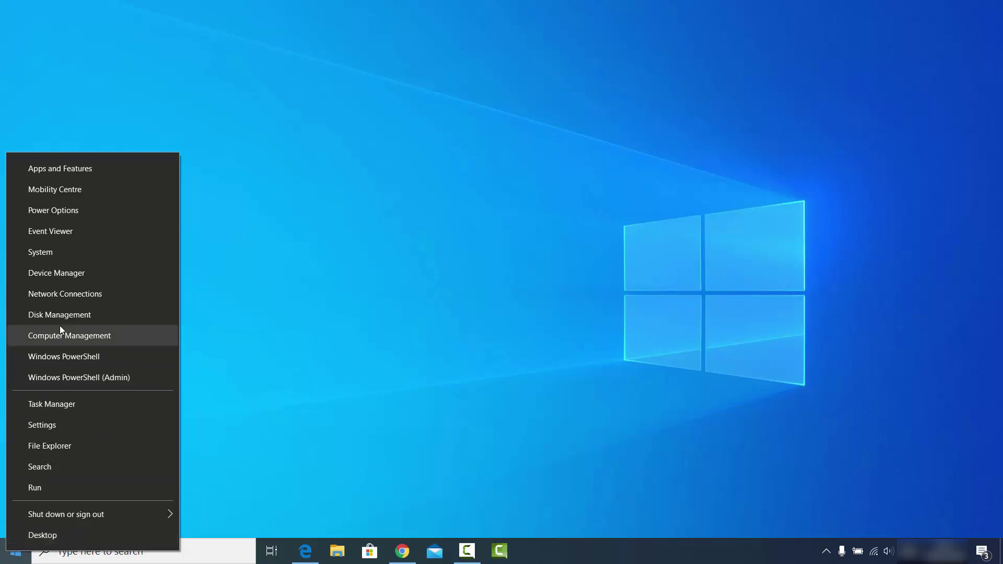
pyautogui.click(45, 275)
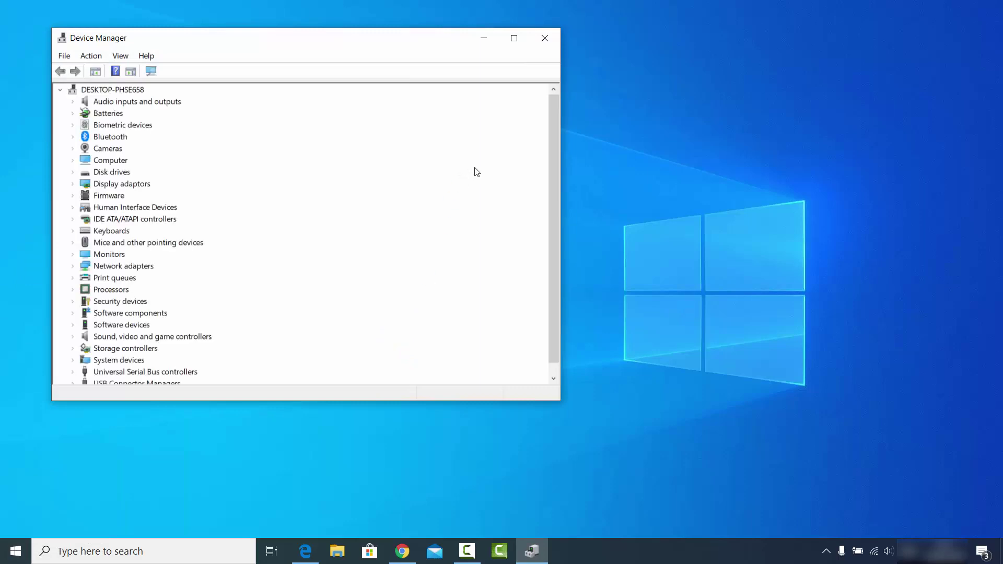
# - Maximize Device Manager and expand Display adaptors to reveal Intel UHD Graphics 620 and NVIDIA GeForce MX130
pyautogui.click(514, 42)
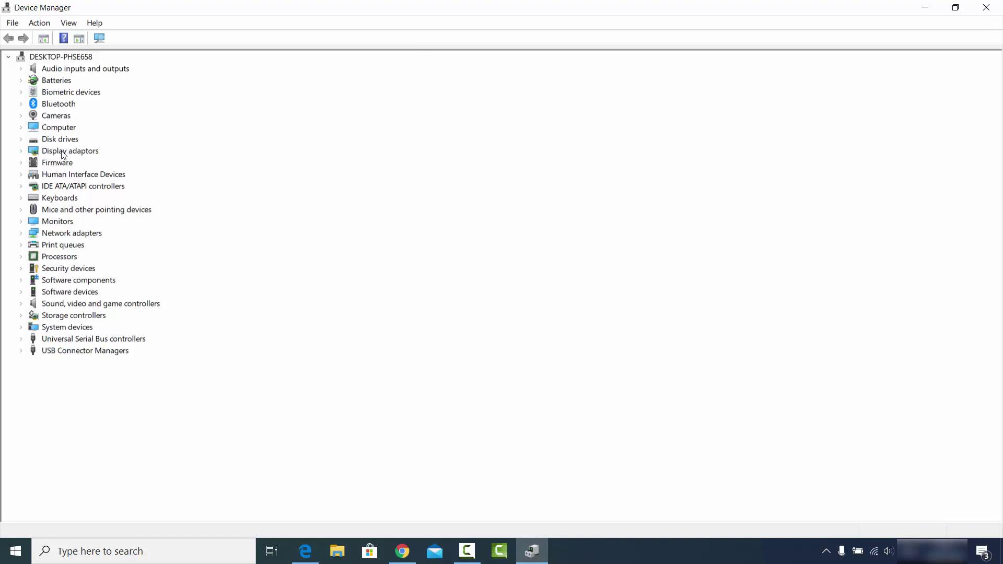
pyautogui.click(22, 152)
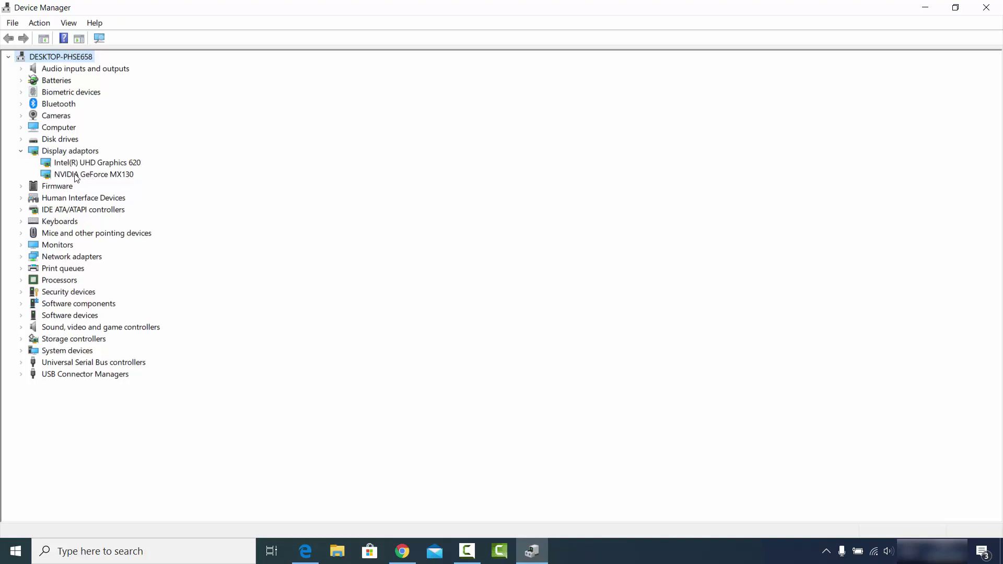
# - Open the Properties dialog of the NVIDIA GeForce MX130 display adapter
pyautogui.click(86, 177)
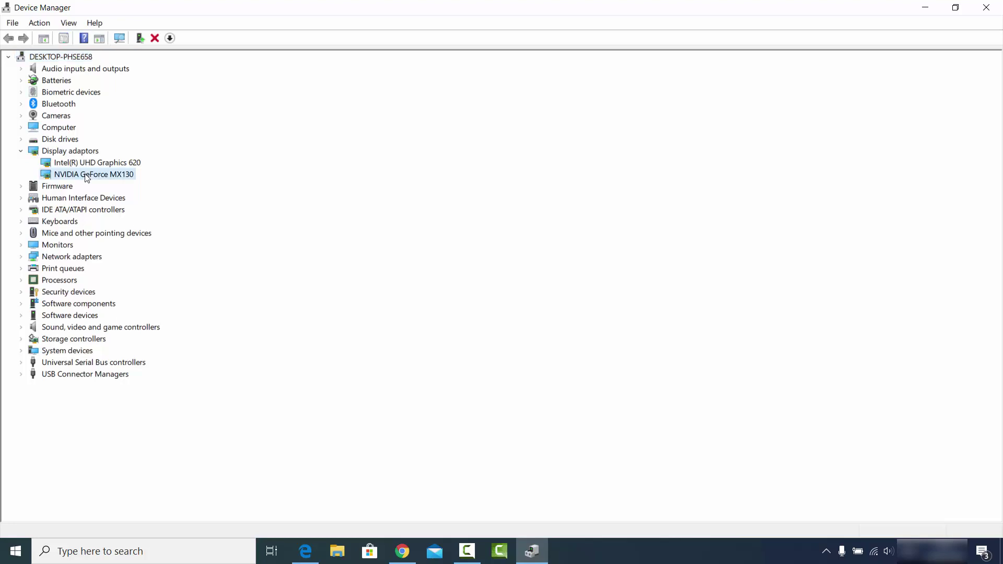
pyautogui.rightClick(86, 178)
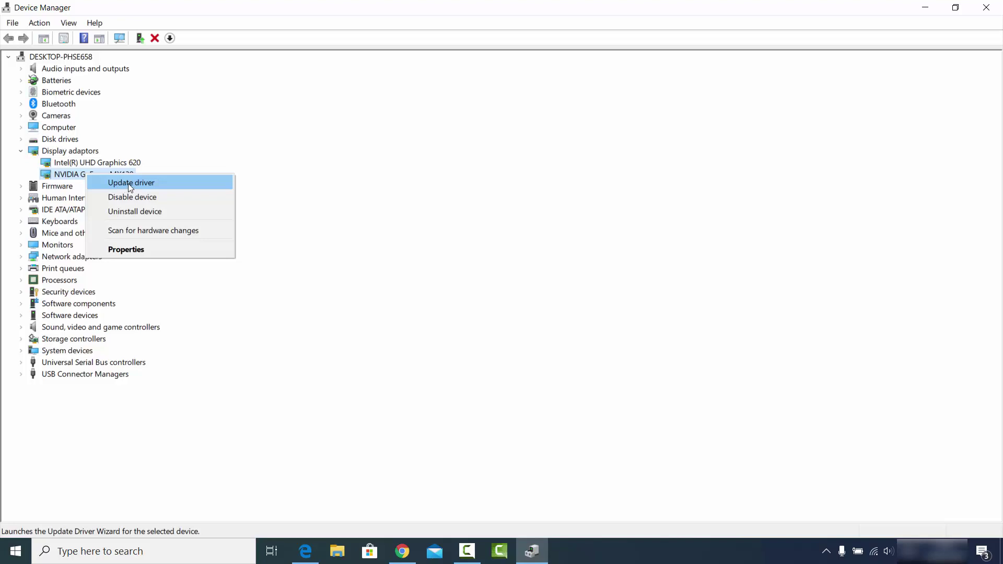
pyautogui.click(141, 250)
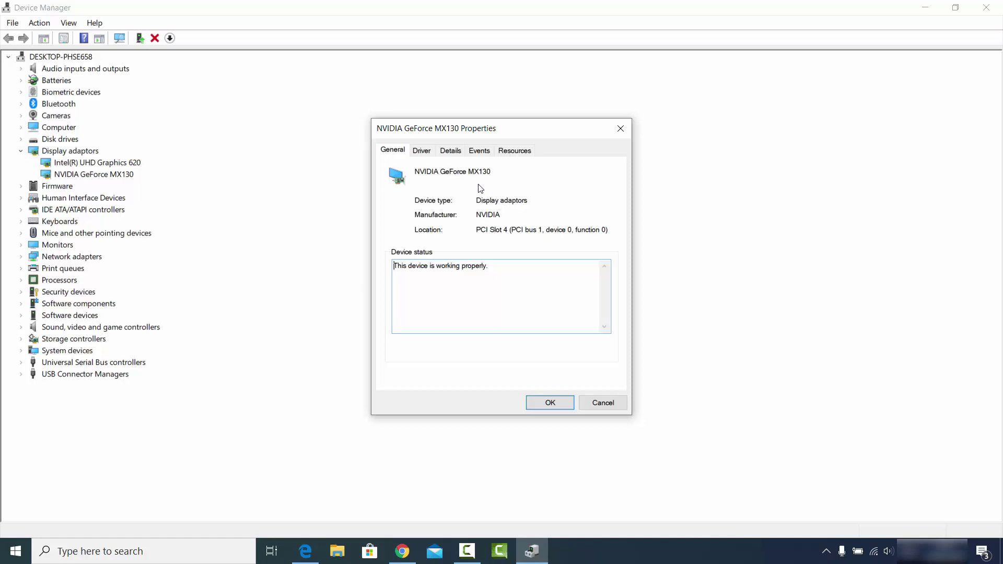
# - Review the MX130 driver (version 26.21.14.4223, 31/01/2020) and other tabs, then start Update Driver
pyautogui.click(422, 151)
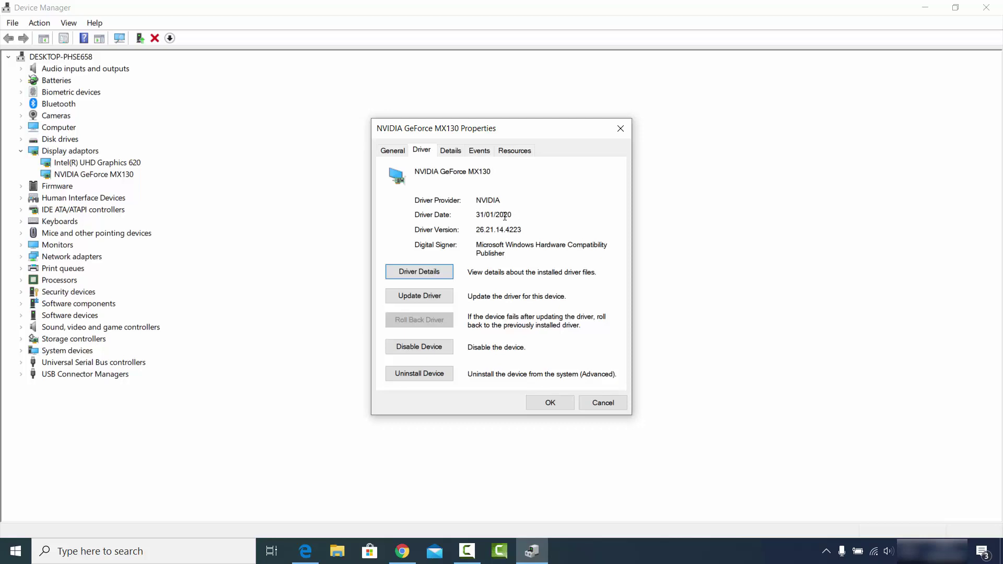
pyautogui.click(452, 152)
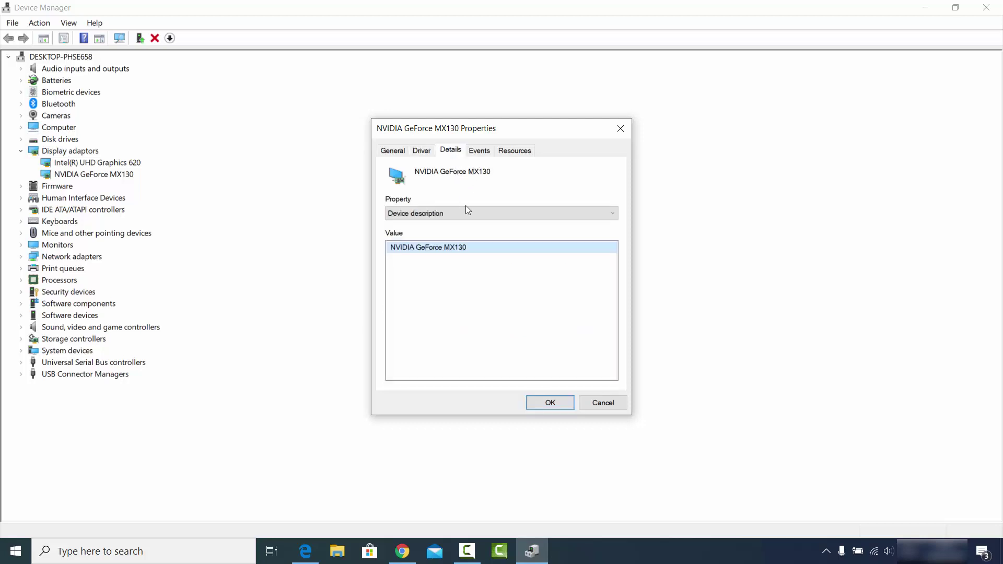
pyautogui.click(483, 154)
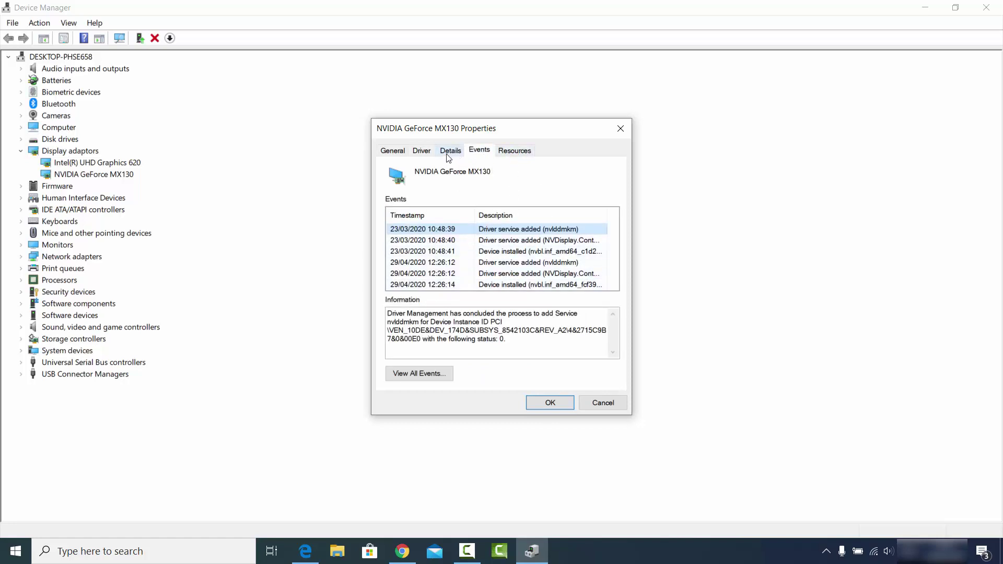
pyautogui.click(402, 156)
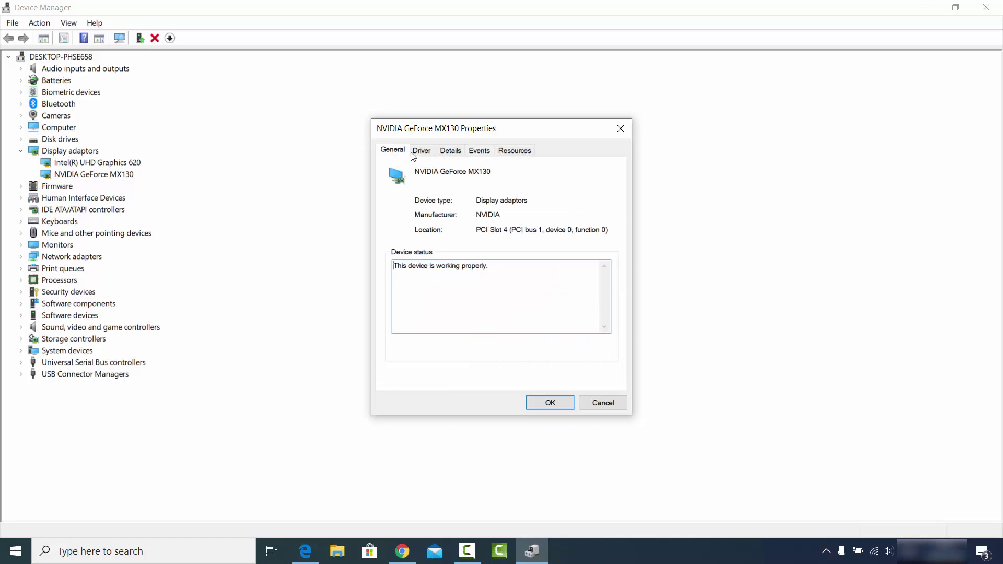
pyautogui.click(422, 151)
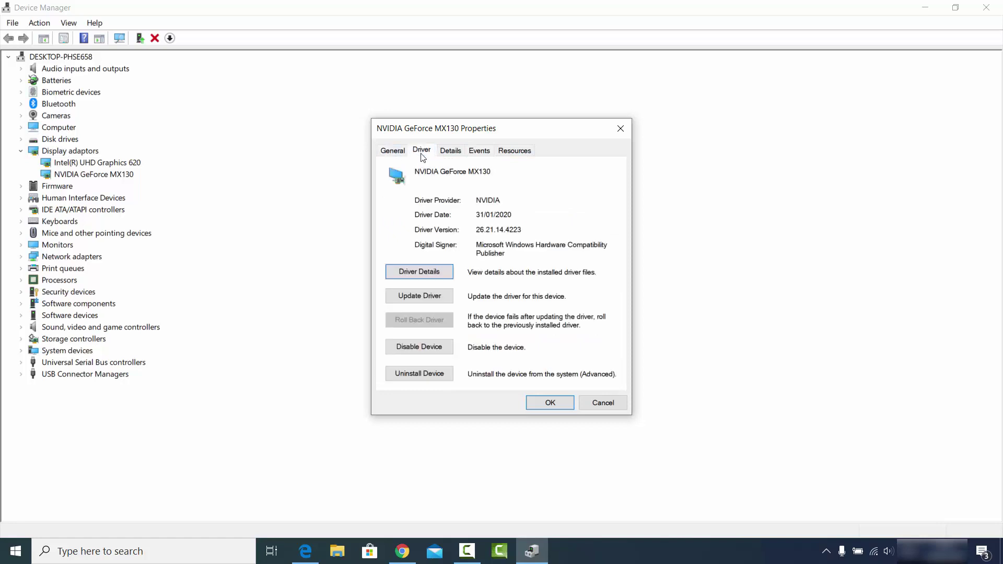
pyautogui.click(414, 298)
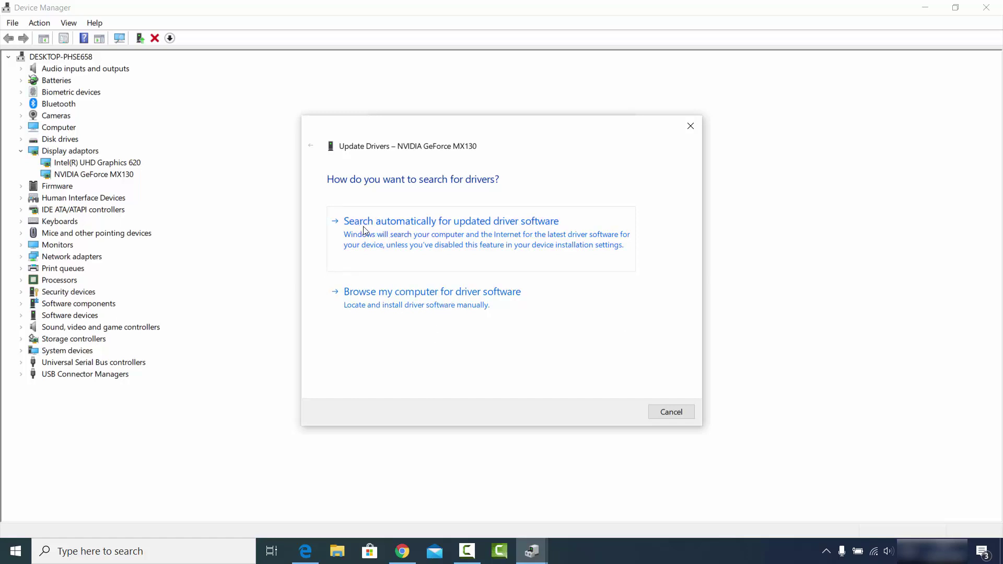
# - Search automatically for an updated MX130 driver, then close the wizard once it reports the best driver is installed
pyautogui.click(457, 226)
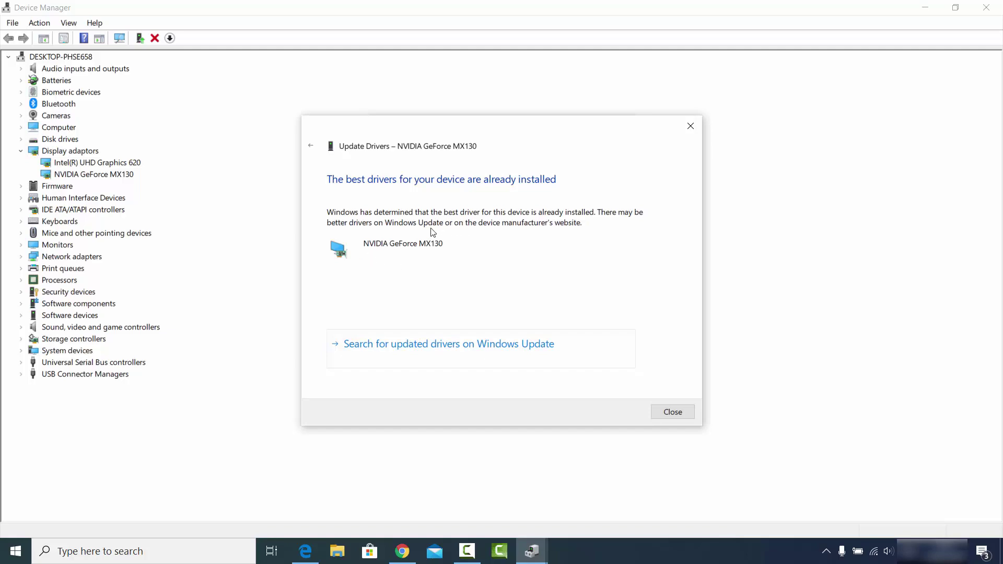
pyautogui.click(658, 416)
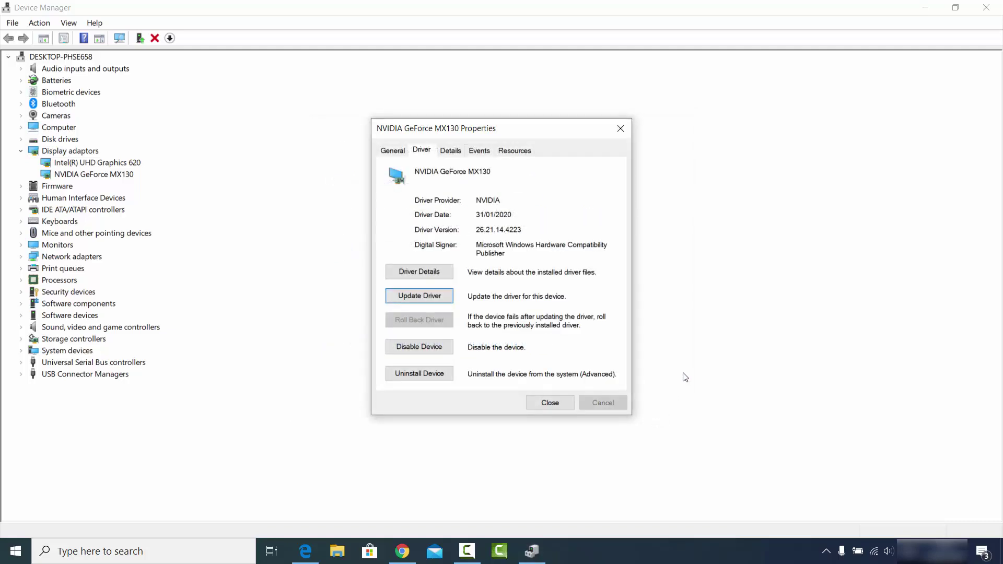
# - Close the MX130 Properties dialog and exit Device Manager with Alt+F4
pyautogui.click(553, 405)
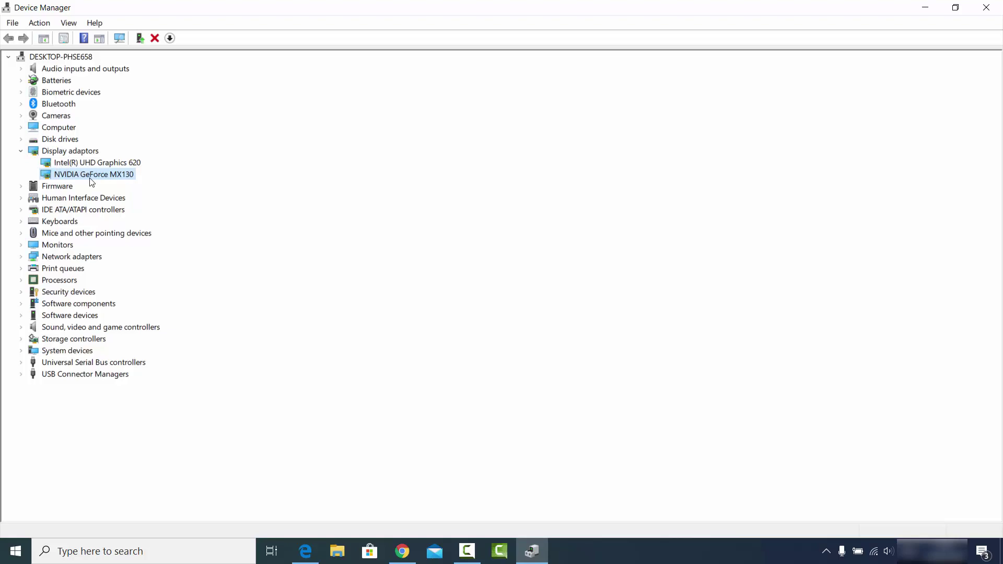
pyautogui.hotkey('alt', 'F4')
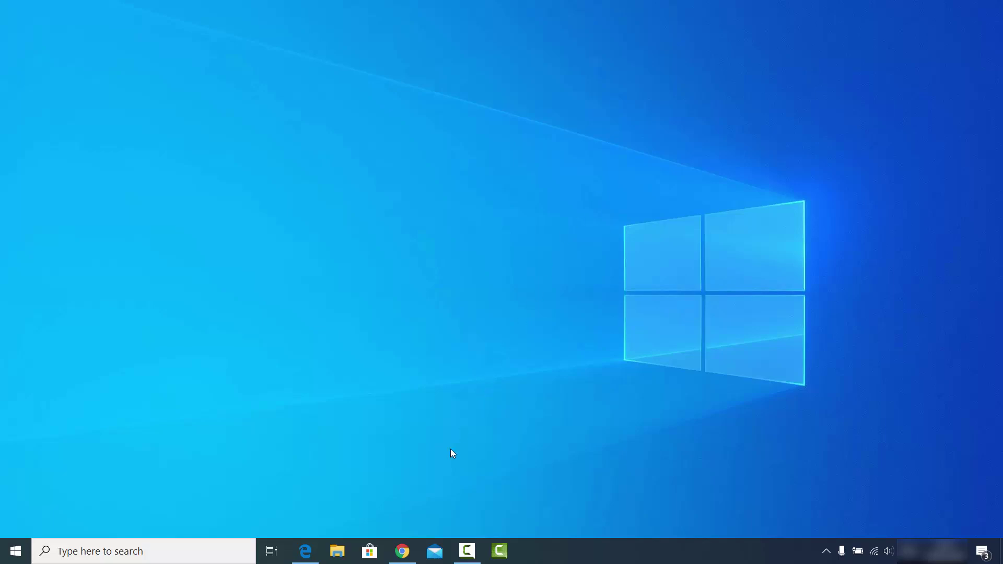
# - Restore Chrome and switch to the Intel Driver & Support Assistant tab
pyautogui.click(401, 551)
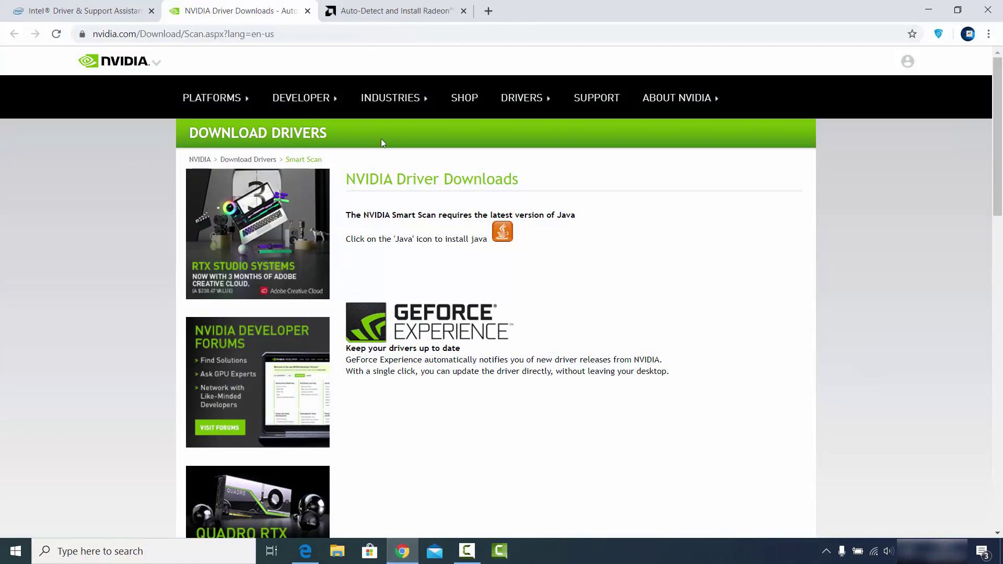
pyautogui.click(95, 16)
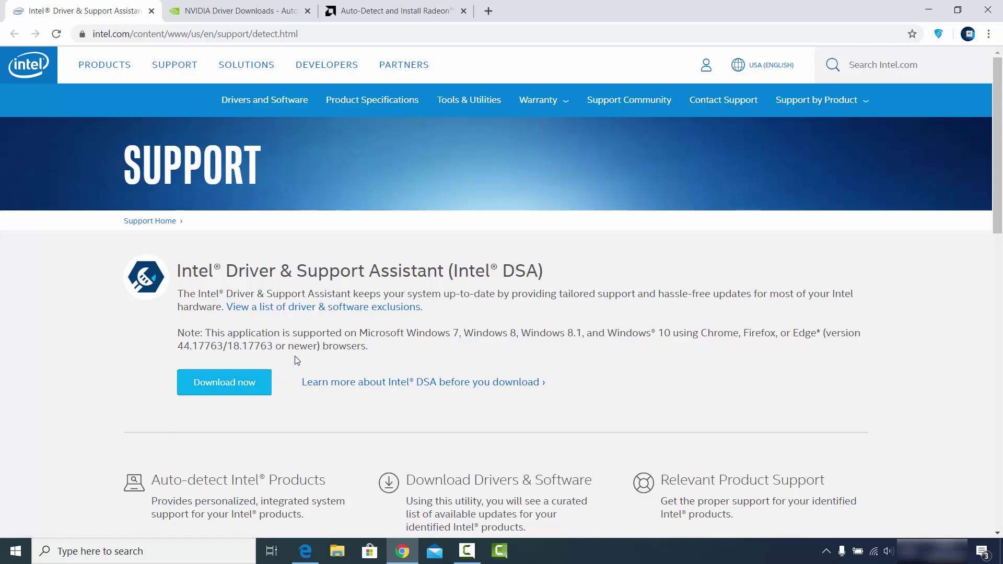
# - Return to the NVIDIA Driver Downloads tab and reload it to rerun Smart Scan
pyautogui.click(266, 13)
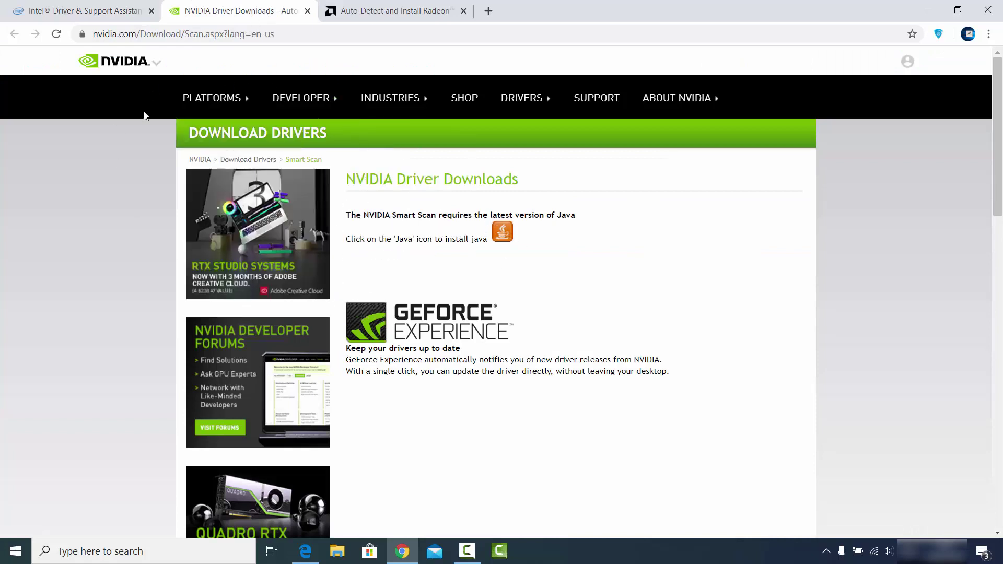
pyautogui.click(56, 35)
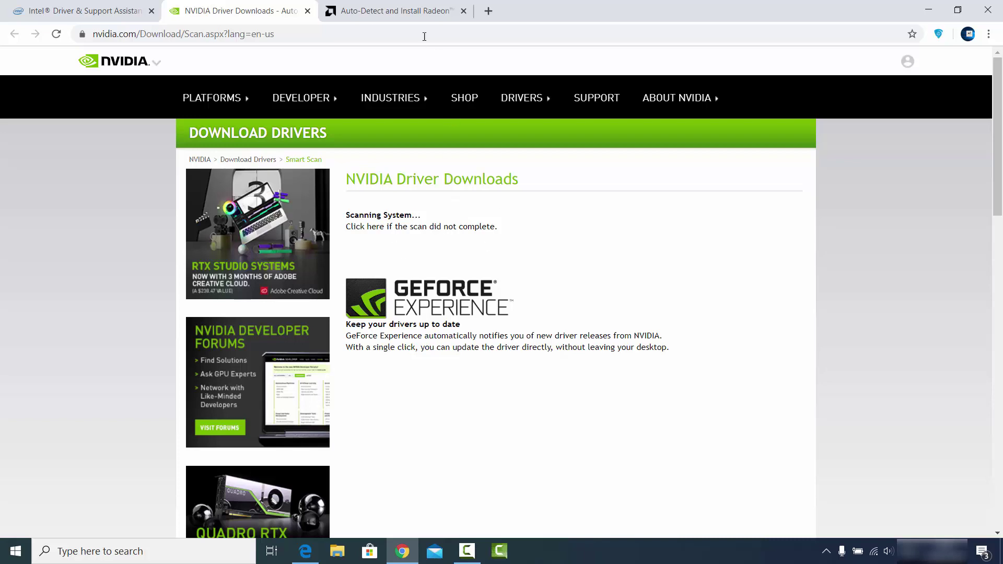
# - Switch to the AMD Auto-Detect and Install Radeon Graphics Drivers tab
pyautogui.click(377, 10)
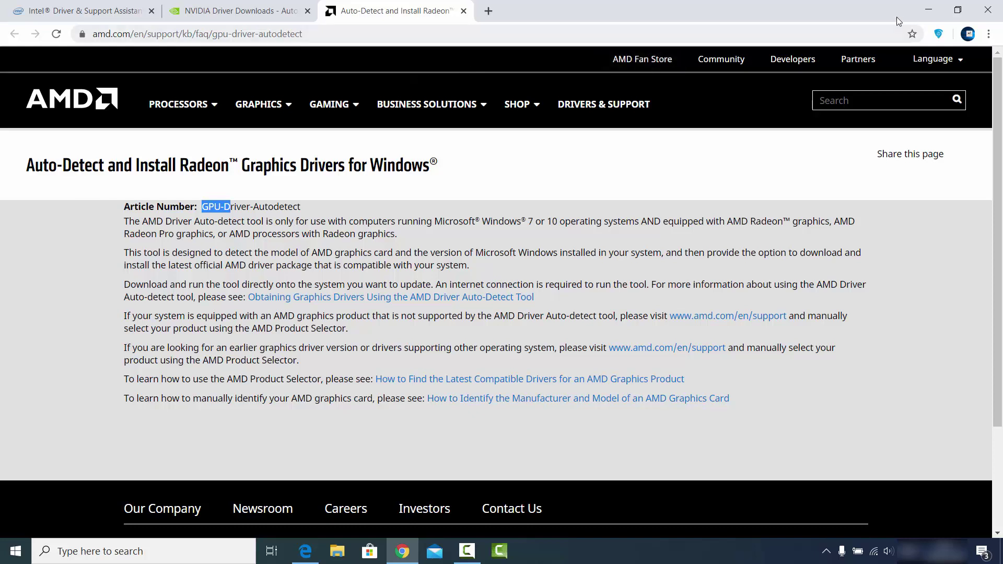
# - Minimize Chrome to reveal the Windows 10 desktop
pyautogui.click(928, 10)
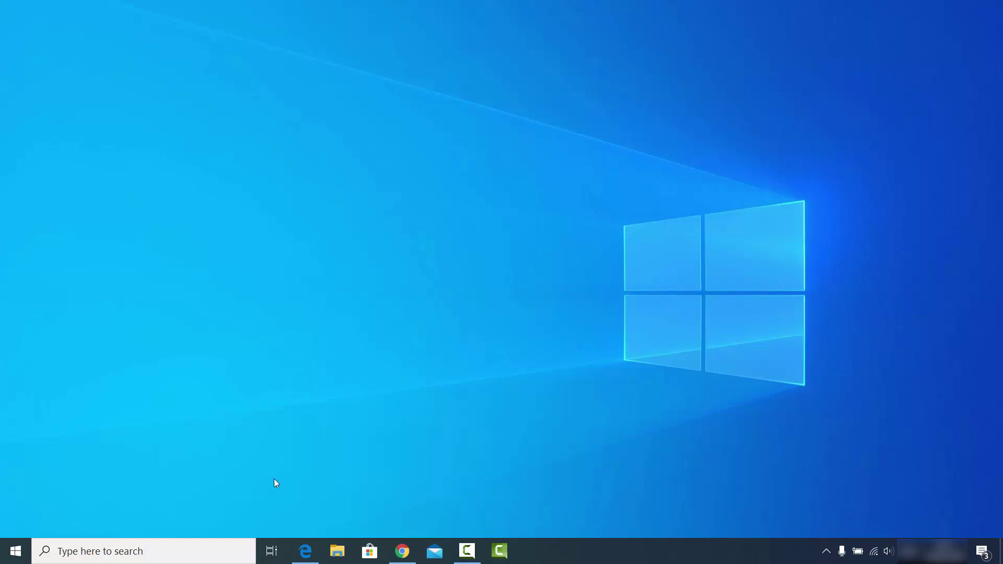
# - Open Task Manager from the taskbar menu and switch it to the More details view
pyautogui.rightClick(15, 551)
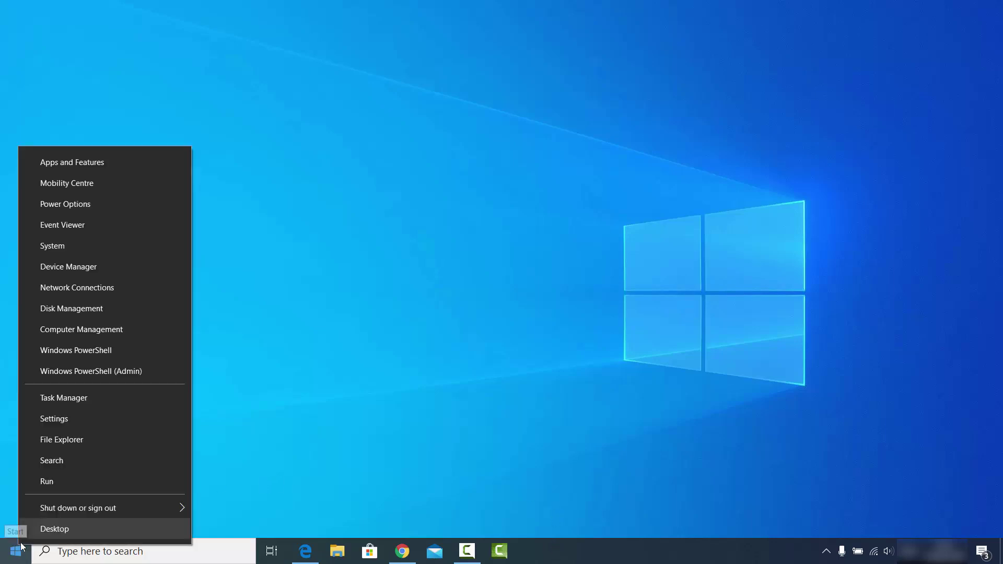
pyautogui.click(125, 275)
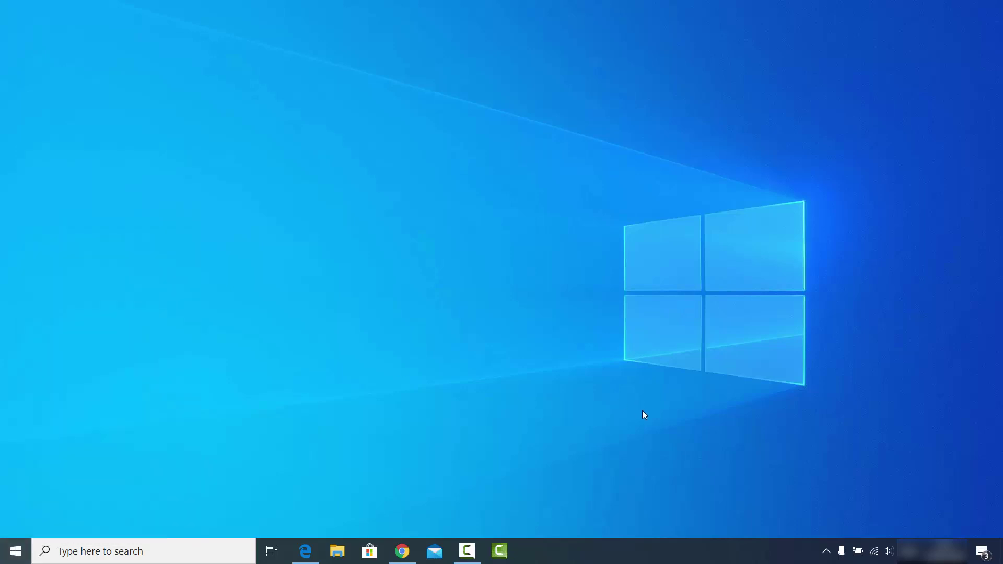
pyautogui.rightClick(570, 557)
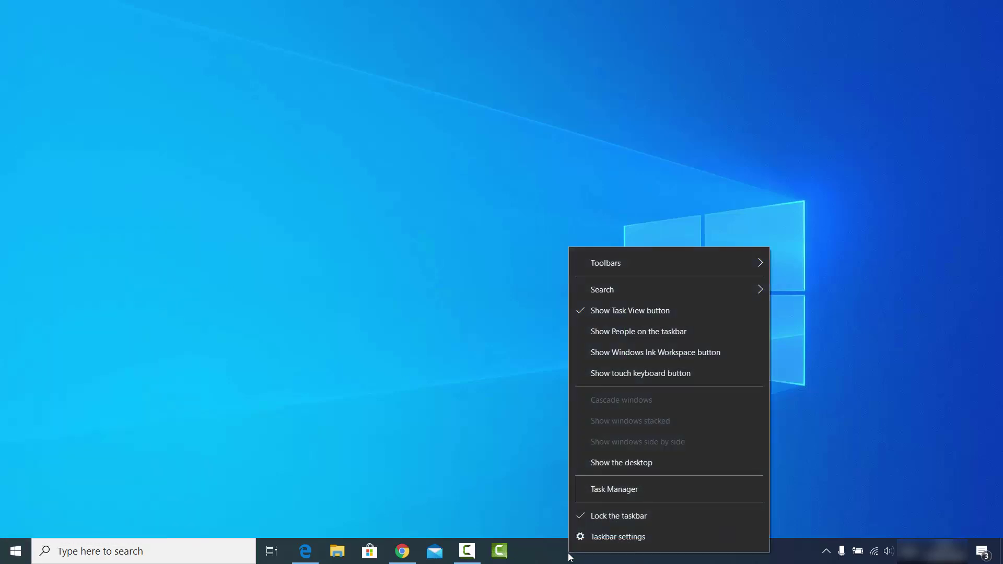
pyautogui.click(594, 491)
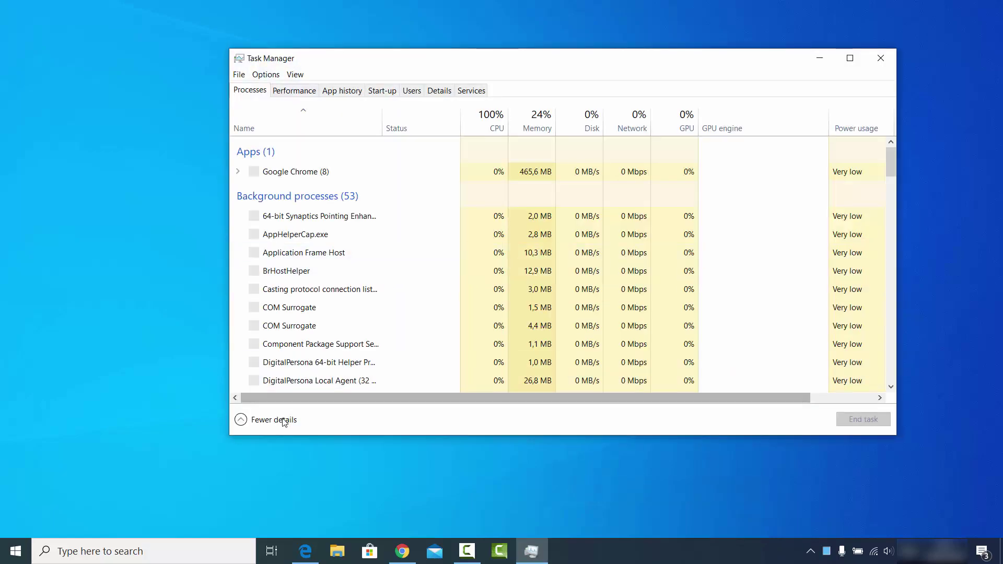
pyautogui.click(267, 420)
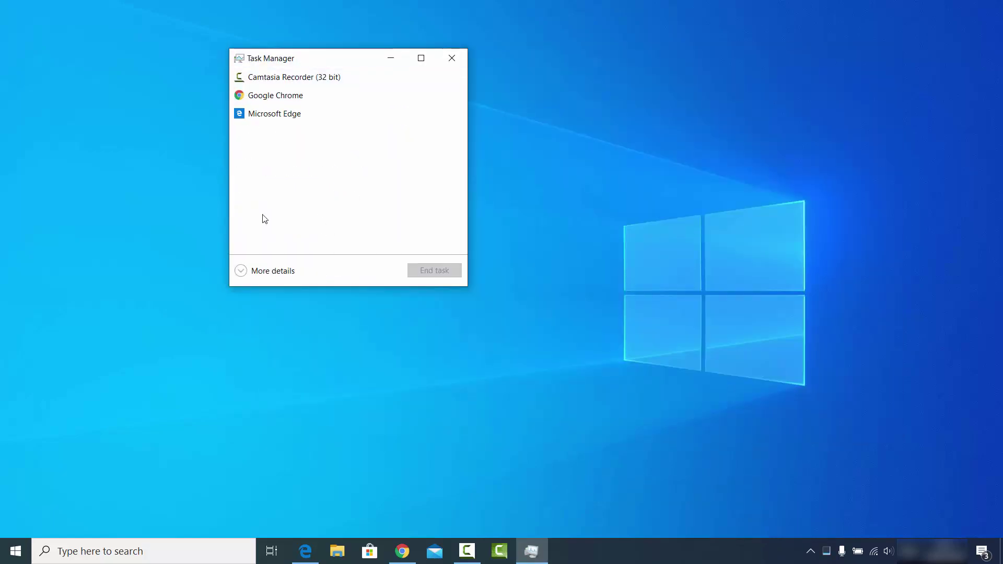
pyautogui.click(268, 272)
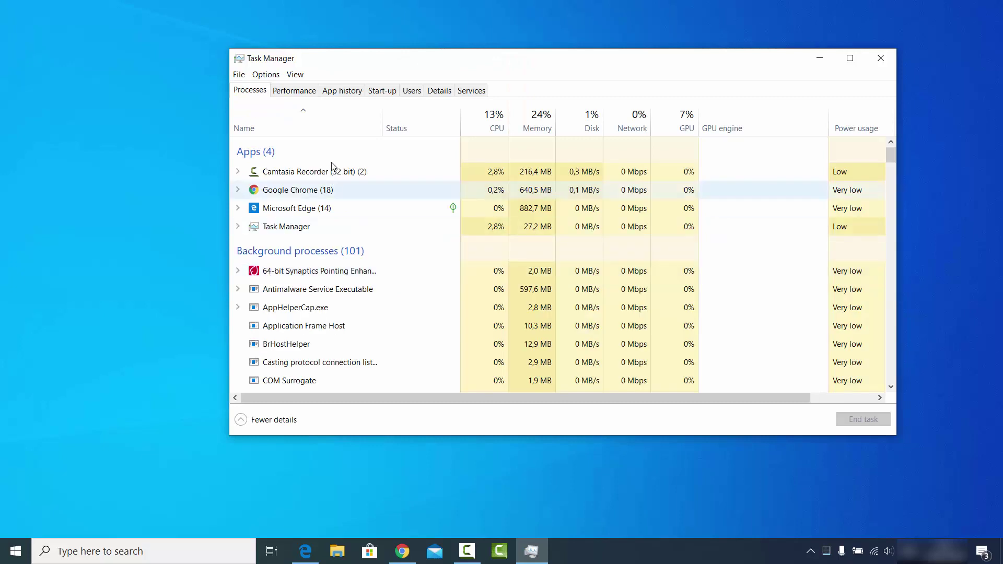
# - In the maximized Performance view, find GPU 1, NVIDIA GeForce MX130, then minimize Task Manager
pyautogui.click(303, 92)
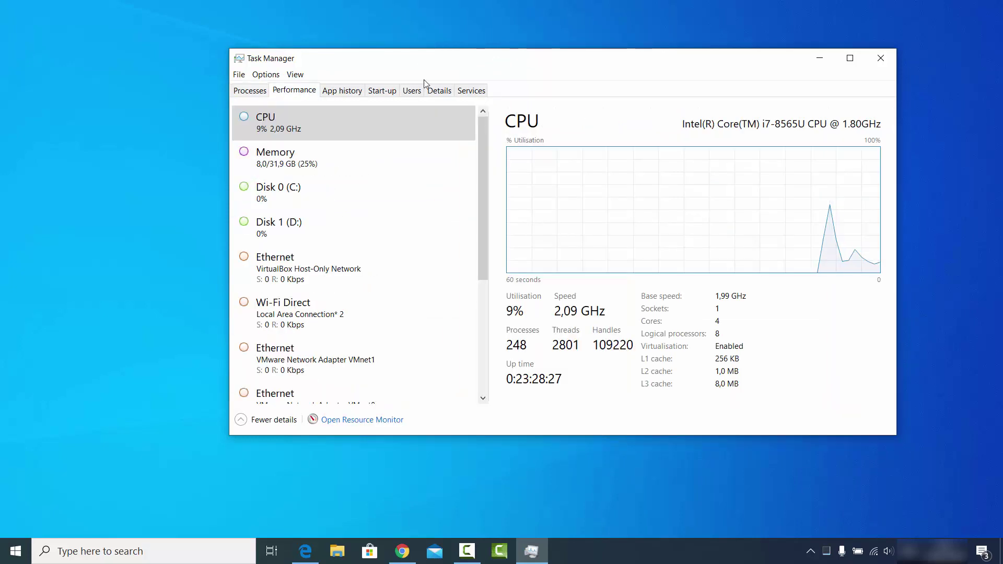
pyautogui.click(850, 59)
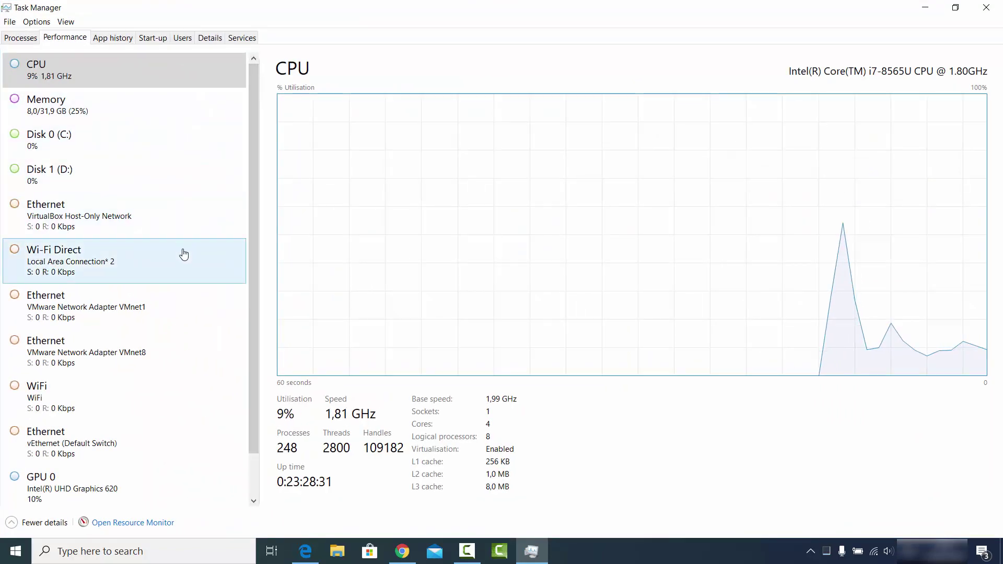
pyautogui.moveTo(253, 400); pyautogui.dragTo(252, 450)
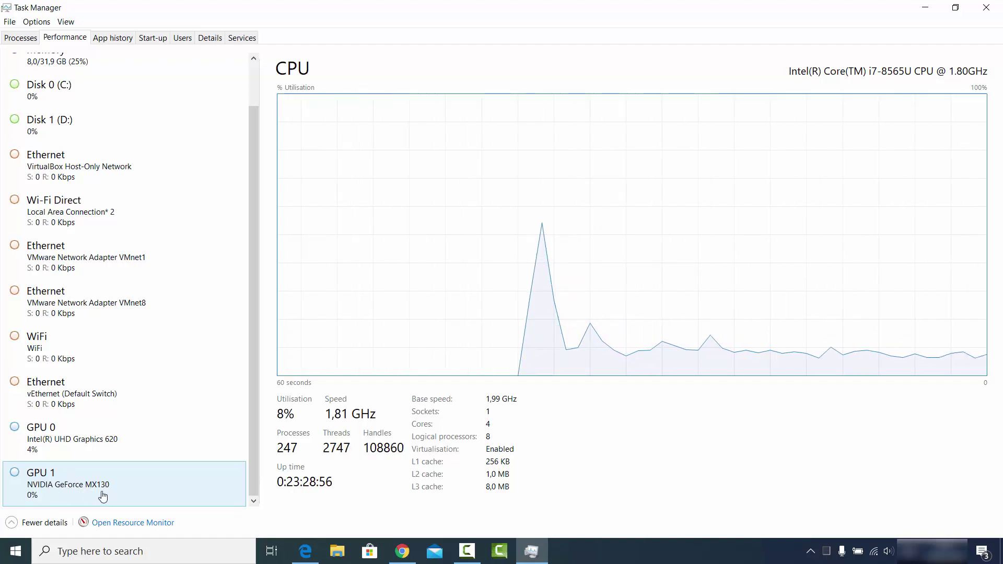
pyautogui.click(926, 7)
# - In a new Chrome tab, search 'nvidia geforce mx130 driver download' and reach the GeForce Drivers page
pyautogui.click(402, 551)
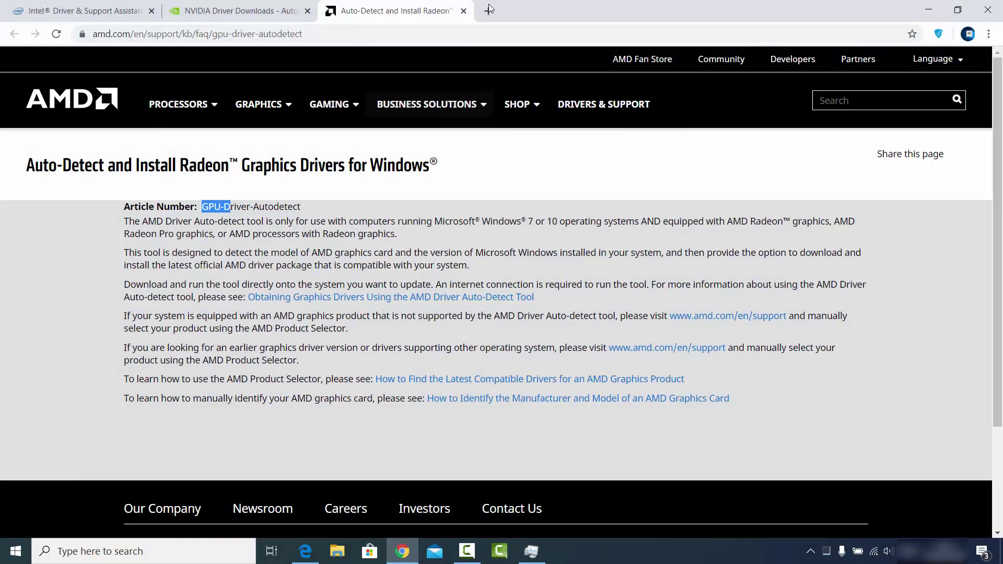
pyautogui.click(484, 10)
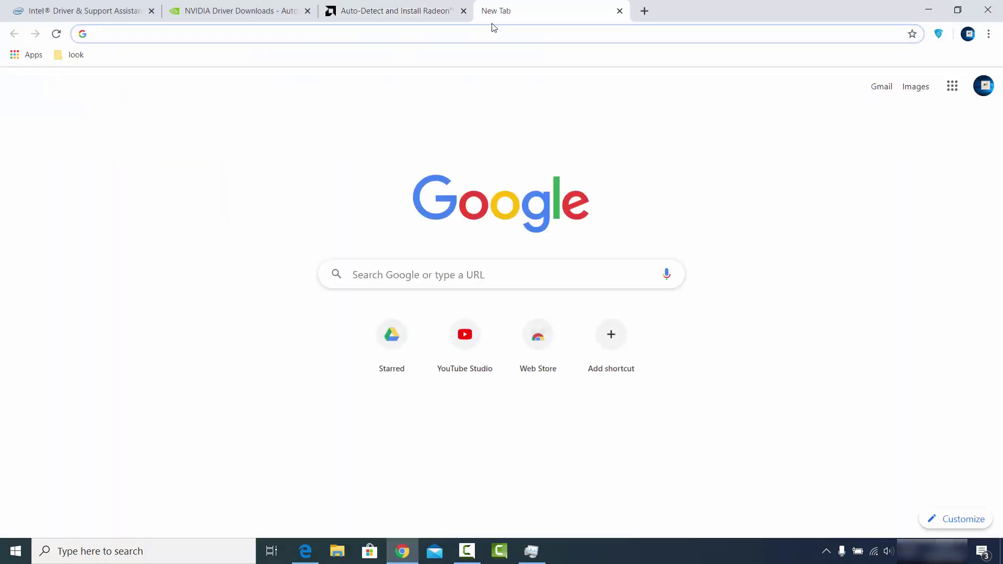
pyautogui.write('nv')
pyautogui.press('Return')
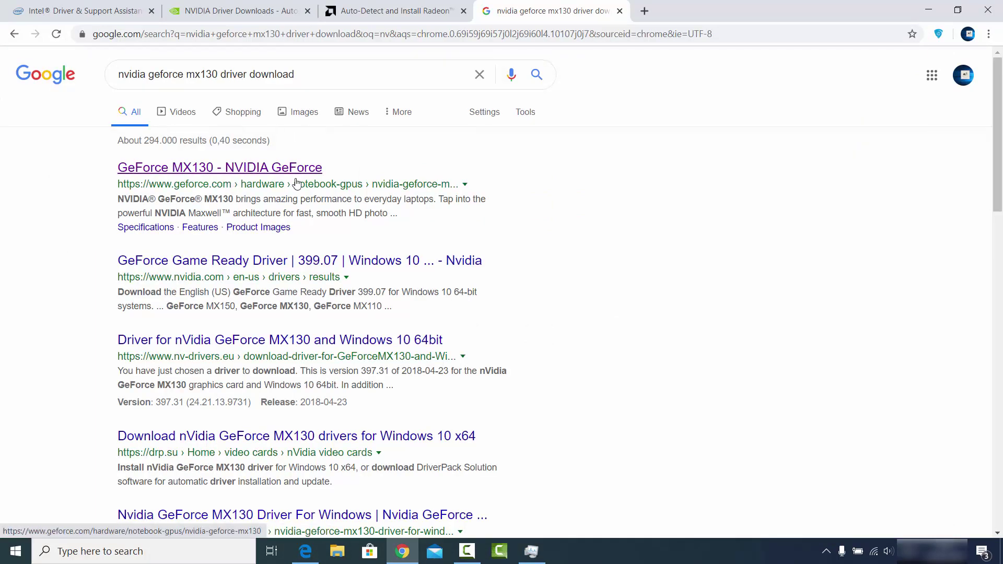
pyautogui.click(263, 171)
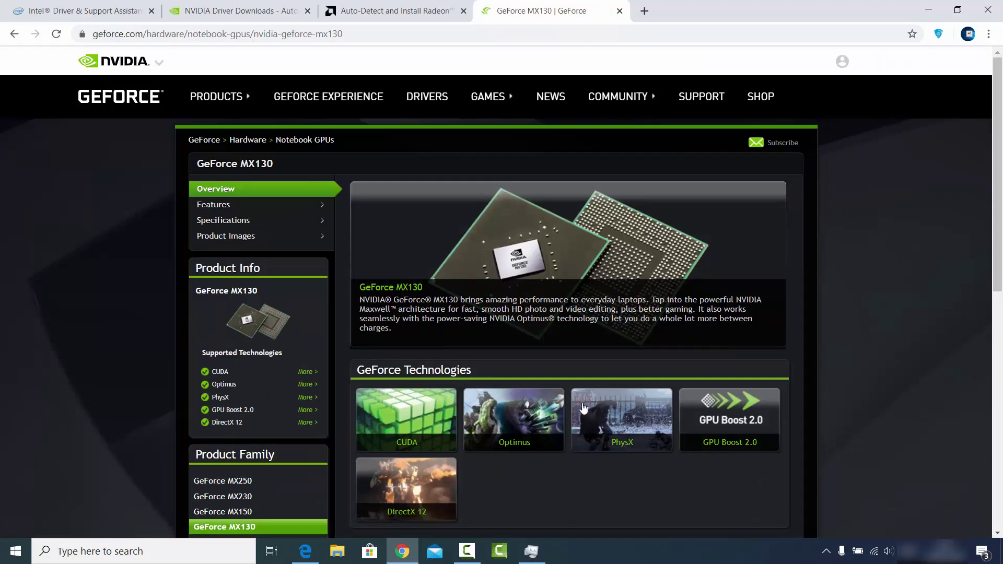
pyautogui.click(420, 103)
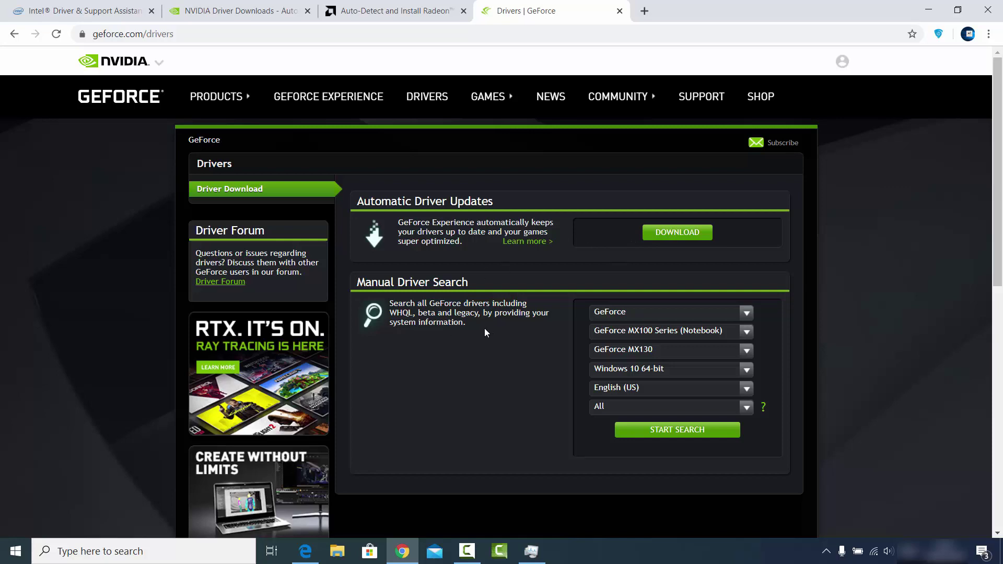
# - Confirm the driver search dropdowns: GeForce, GeForce MX100 Series (Notebook), GeForce MX130
pyautogui.click(532, 551)
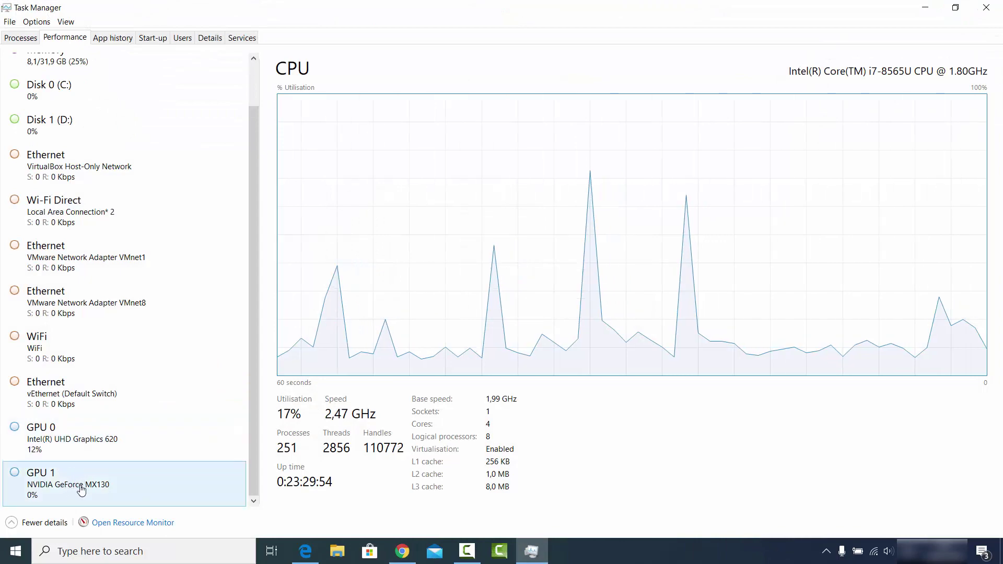
pyautogui.click(925, 8)
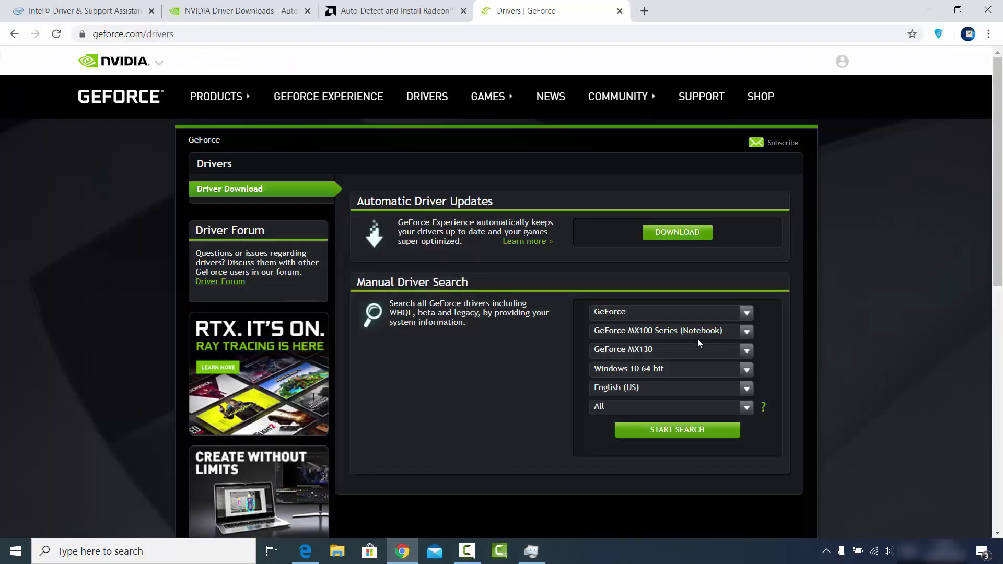
pyautogui.click(615, 311)
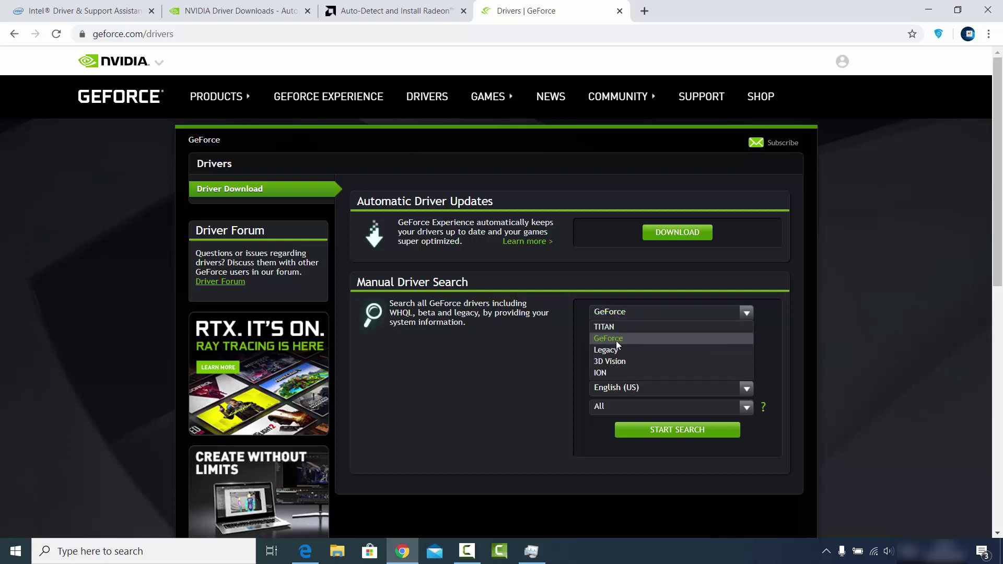
pyautogui.click(618, 339)
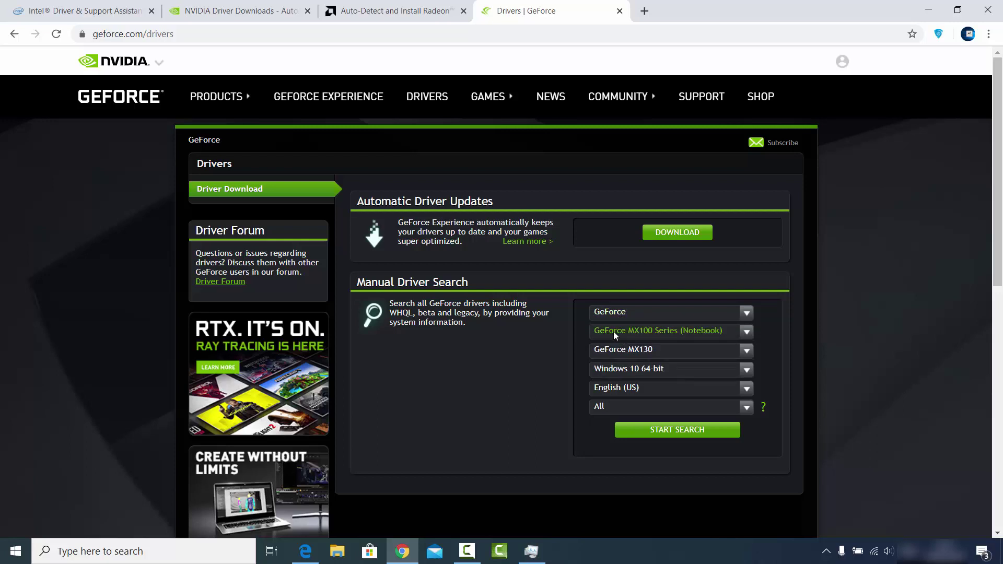
pyautogui.click(613, 332)
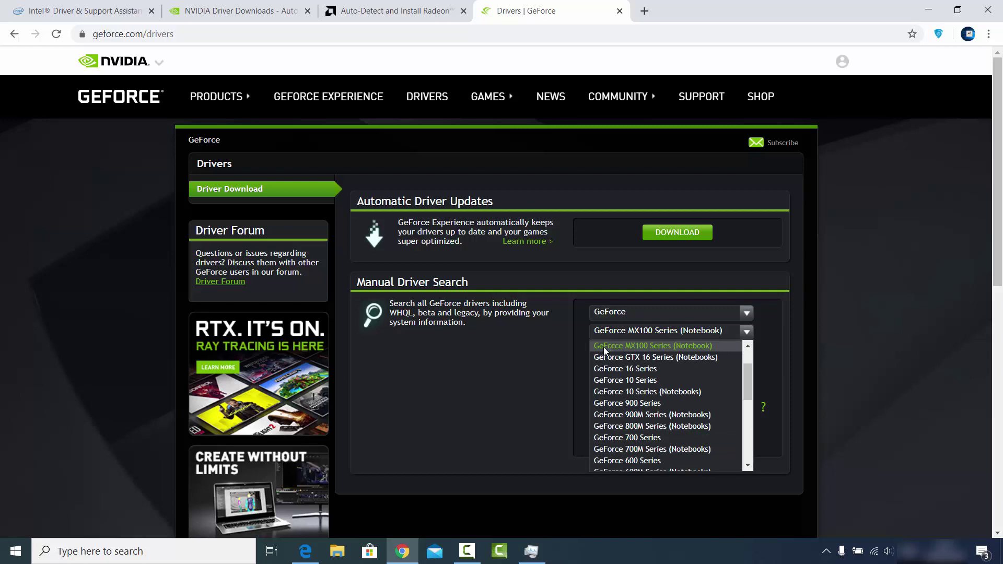
pyautogui.click(638, 349)
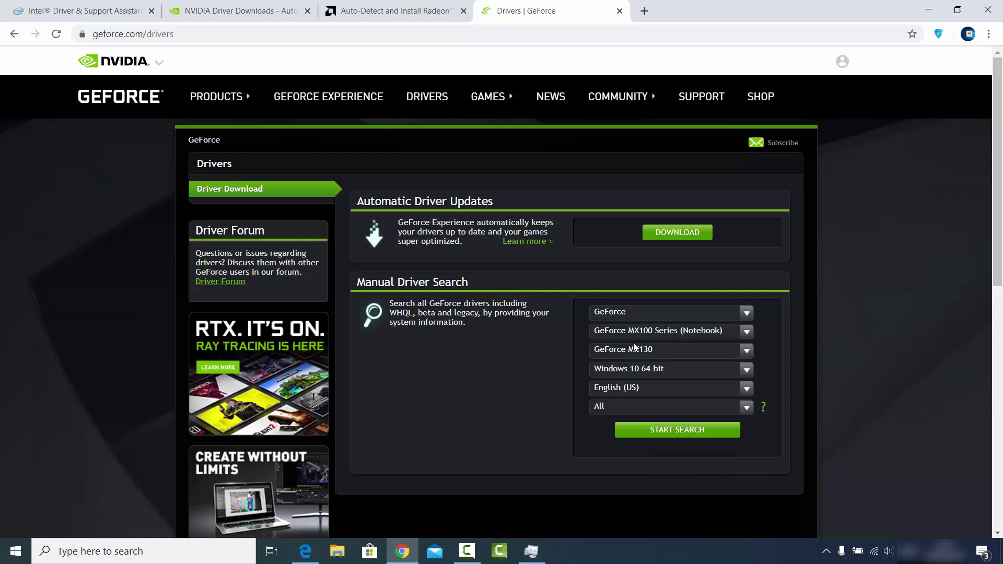
pyautogui.click(648, 349)
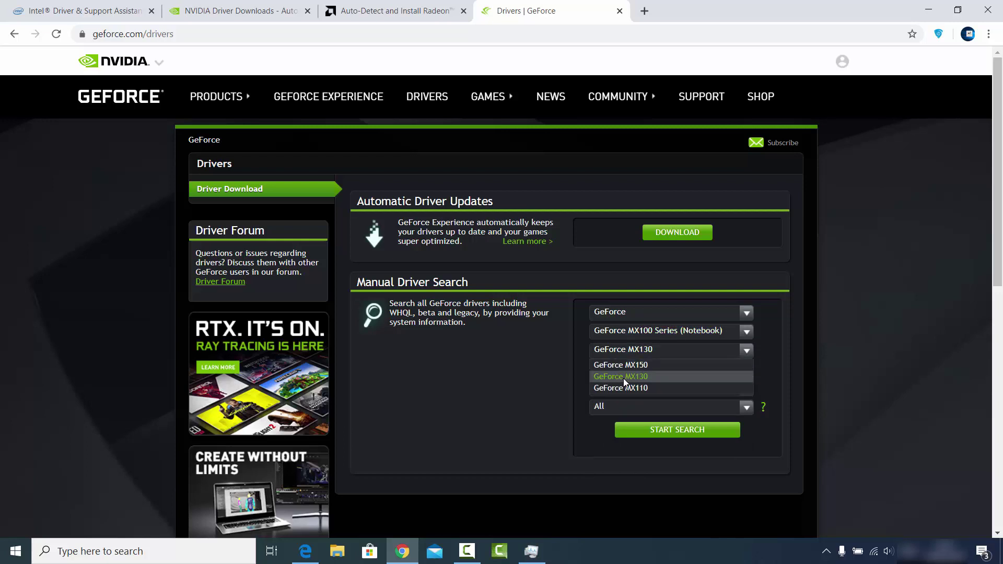
pyautogui.click(637, 380)
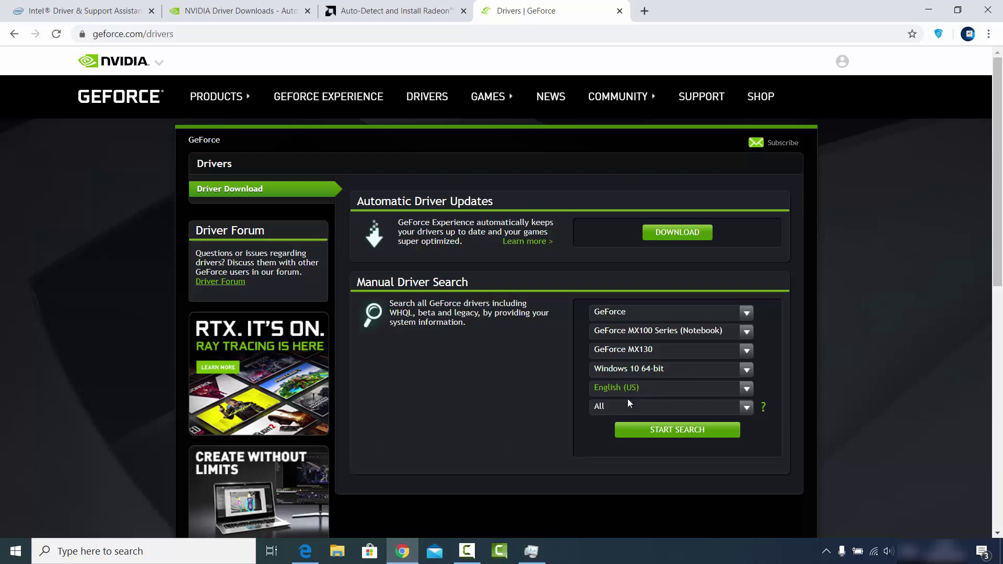
# - Run the driver search and scroll to the results, newest being Game Ready Driver 446.14 (May 27, 2020)
pyautogui.click(660, 431)
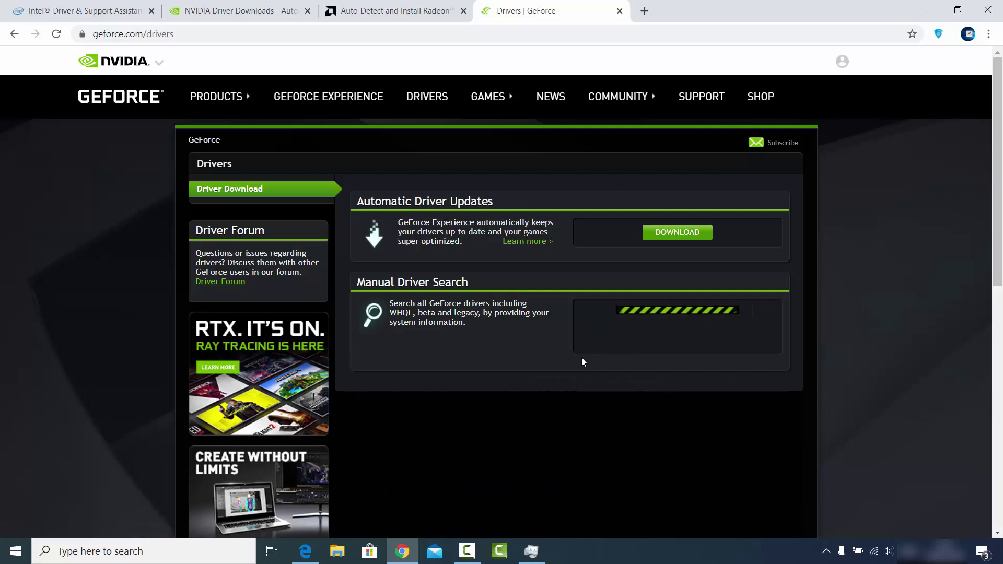
pyautogui.scroll(-3, 516, 390)
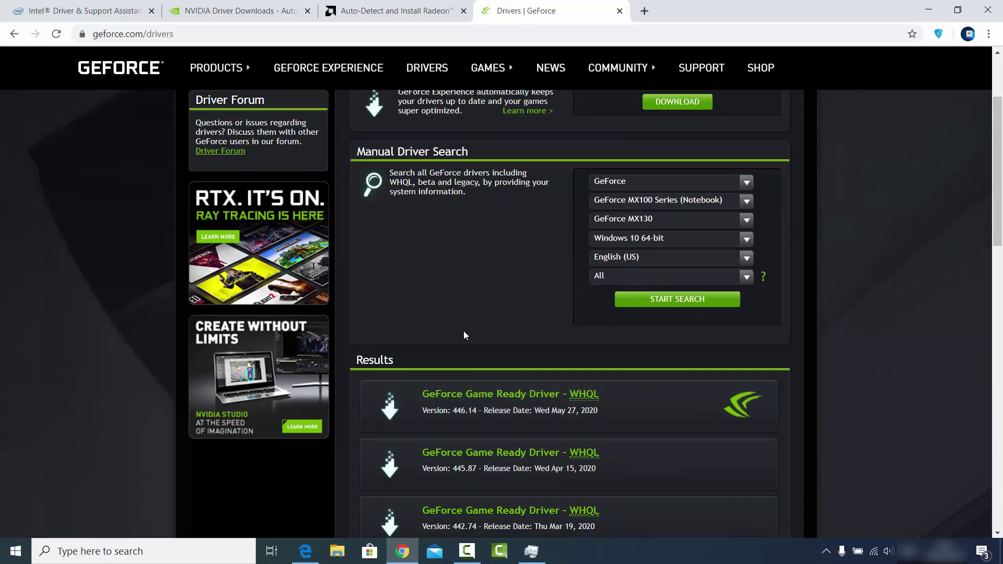
pyautogui.scroll(-1, 464, 337)
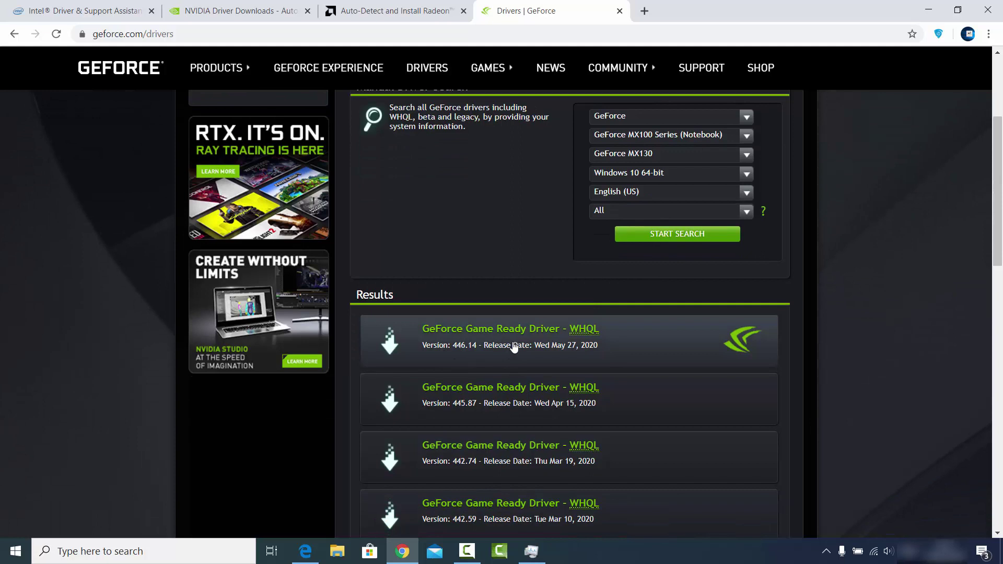
pyautogui.rightClick(18, 545)
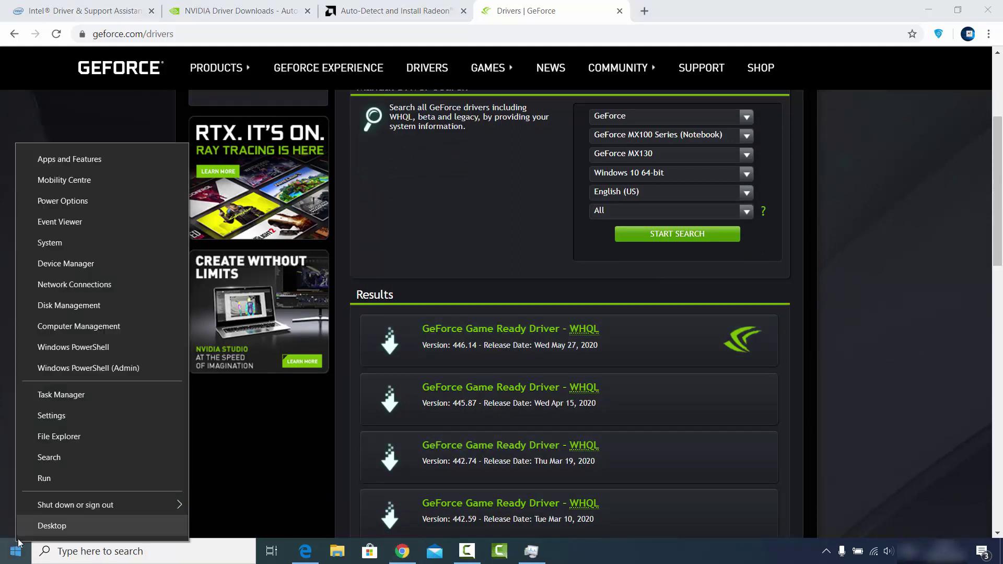
# - In Device Manager, check the NVIDIA GeForce MX130 driver: version 26.21.14.4223, dated 31/01/2020
pyautogui.click(65, 264)
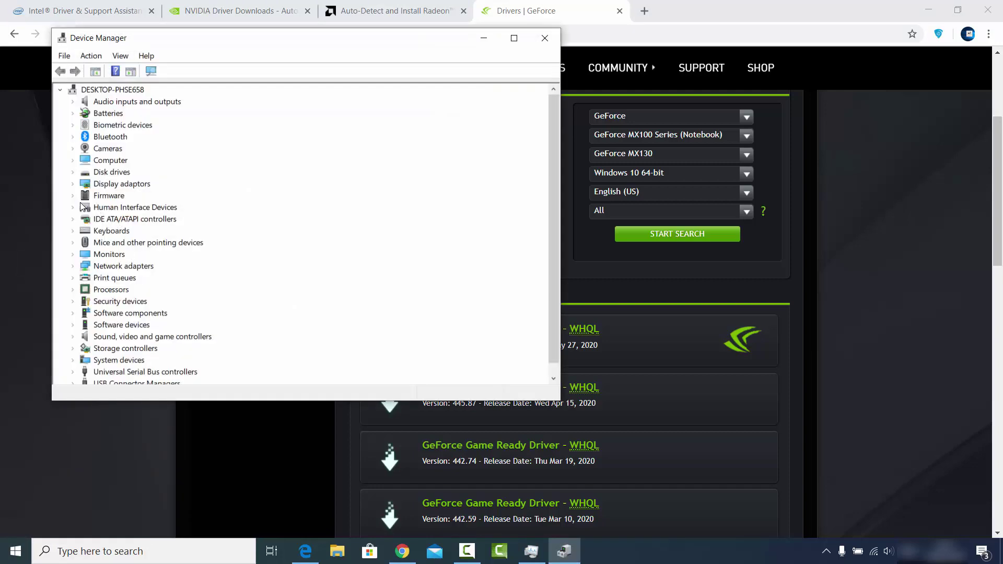
pyautogui.click(73, 185)
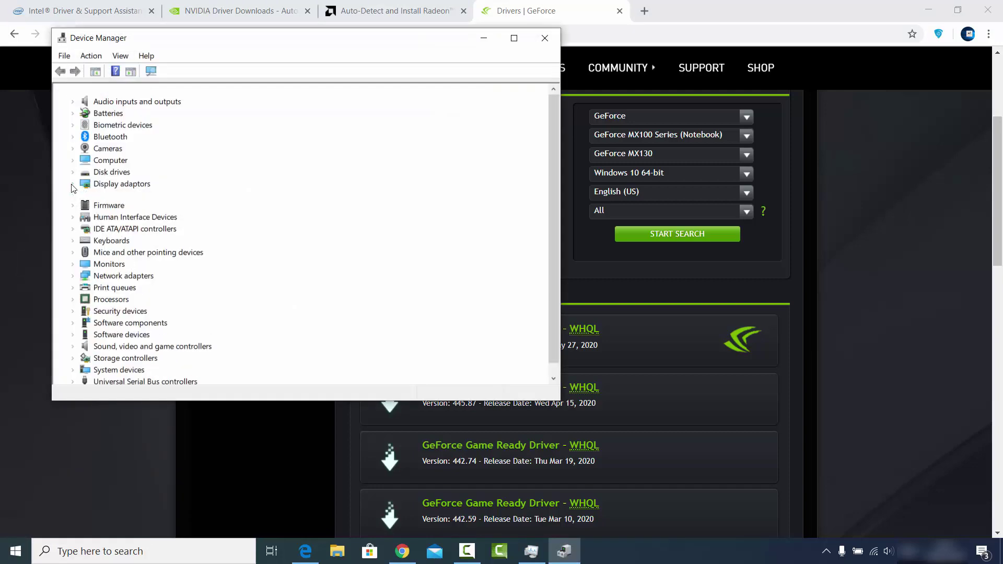
pyautogui.click(144, 207)
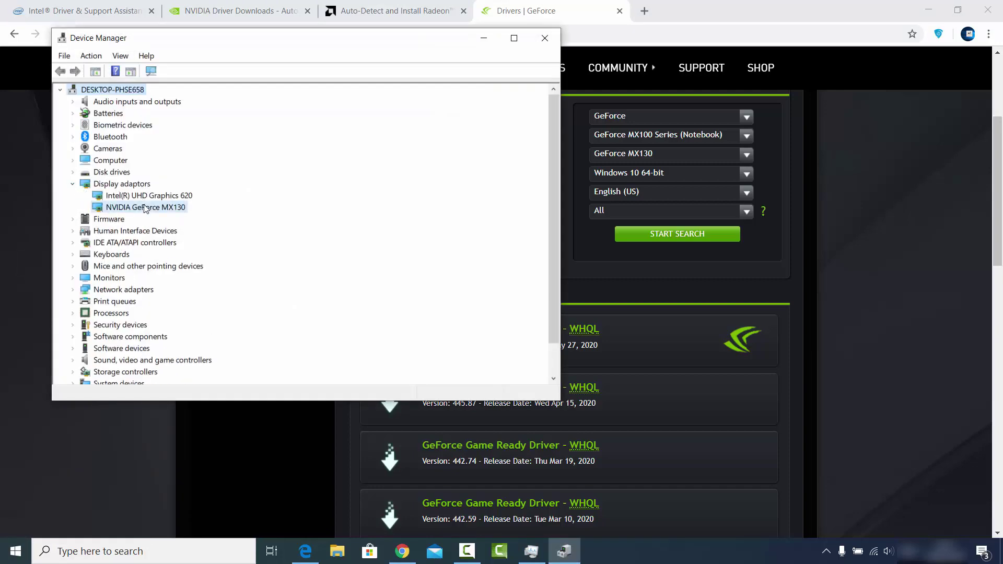
pyautogui.rightClick(146, 209)
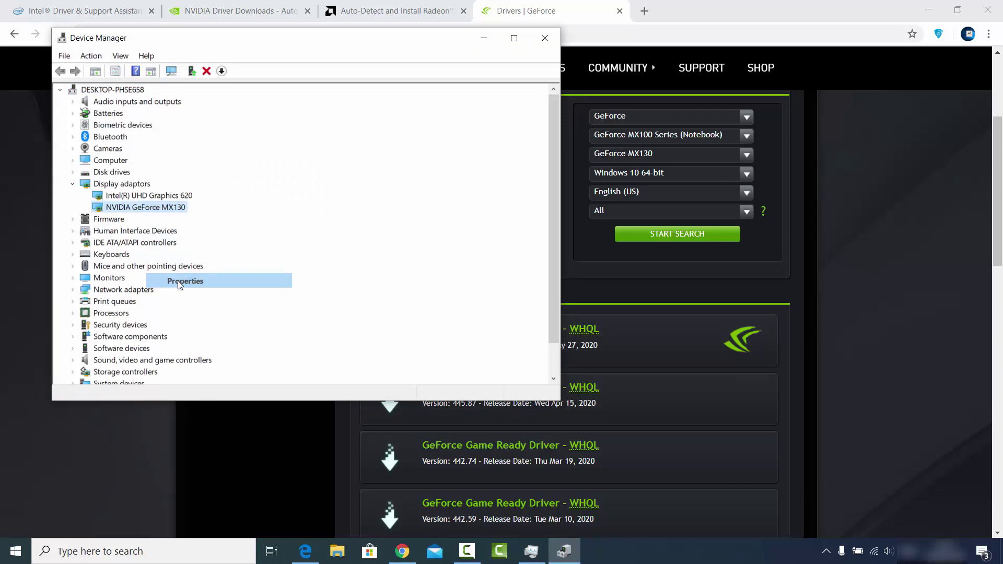
pyautogui.click(222, 280)
pyautogui.click(226, 99)
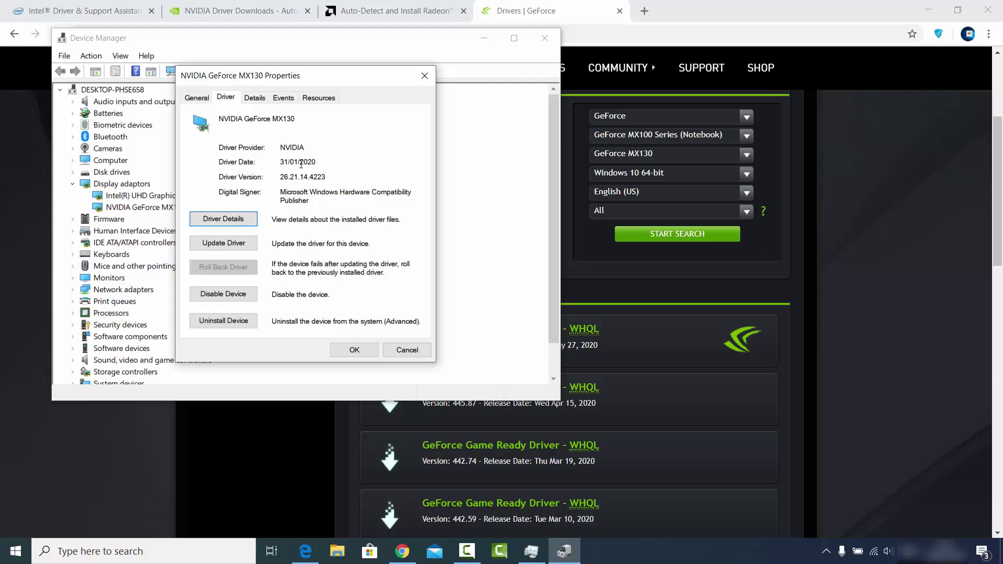
pyautogui.press('Escape')
pyautogui.click(855, 349)
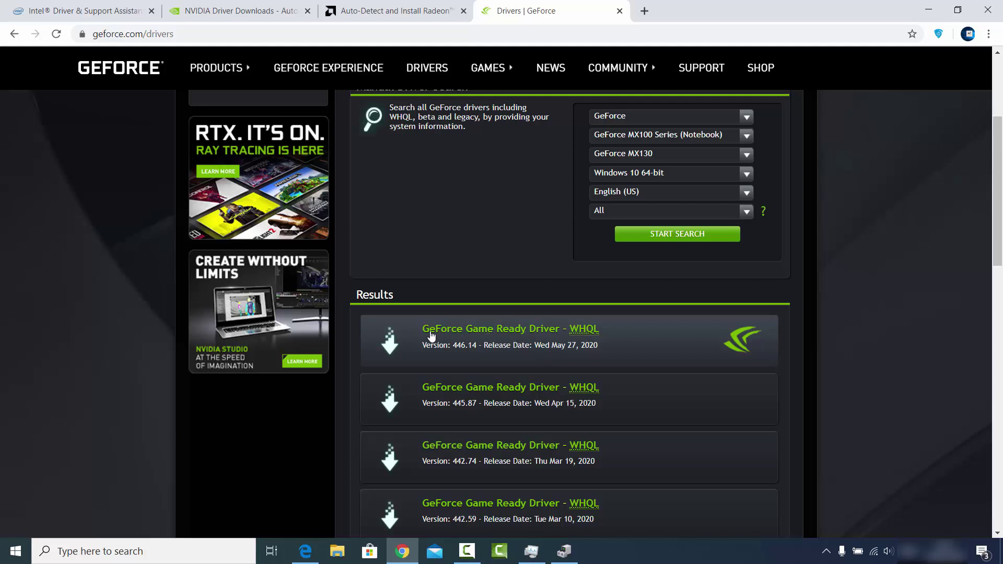
# - Open the GeForce Game Ready Driver 446.14 download page (534.95 MB), then return to Device Manager
pyautogui.click(446, 335)
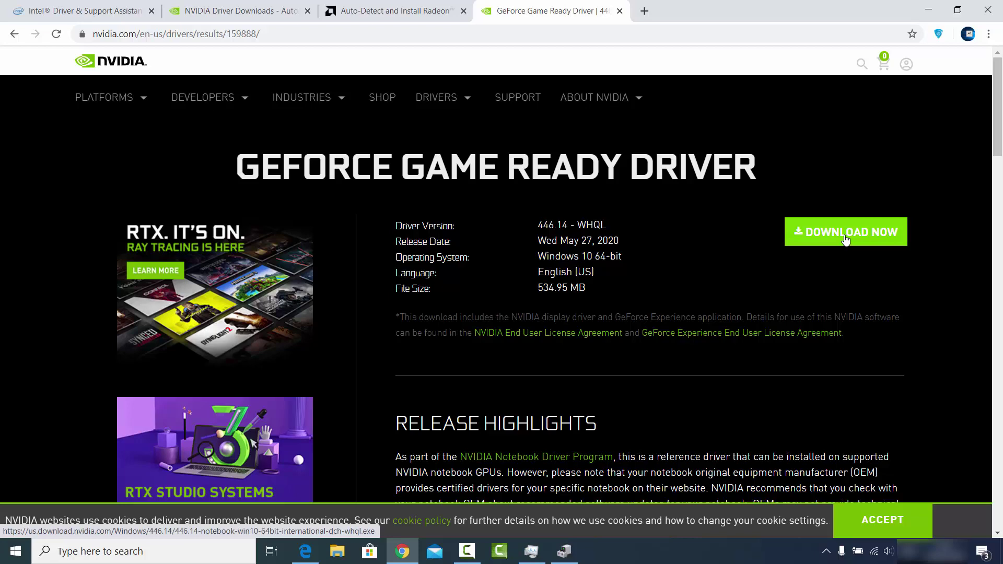
pyautogui.click(564, 552)
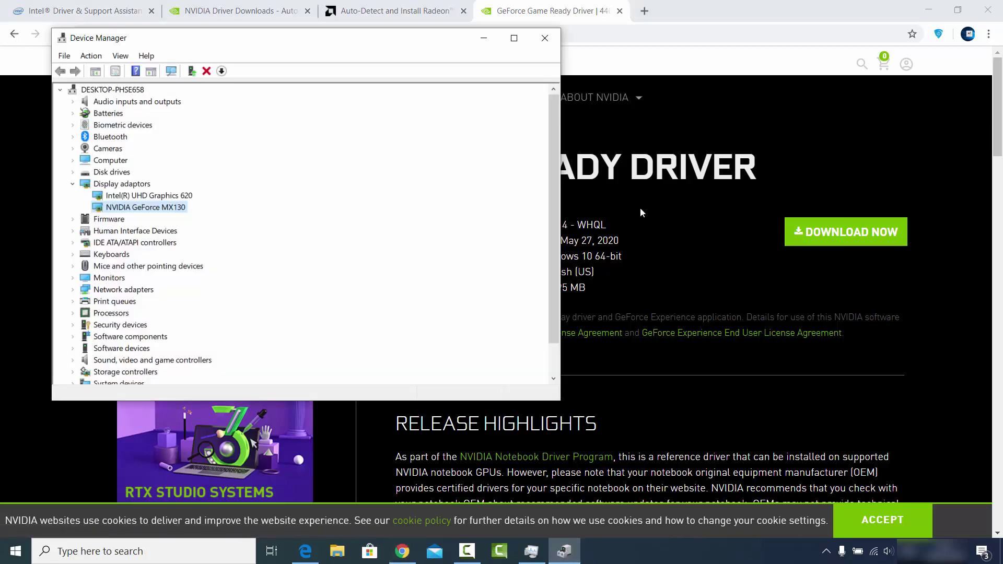
# - Update the NVIDIA GeForce MX130 driver via 'Browse my computer for driver software', then return to Chrome
pyautogui.rightClick(172, 208)
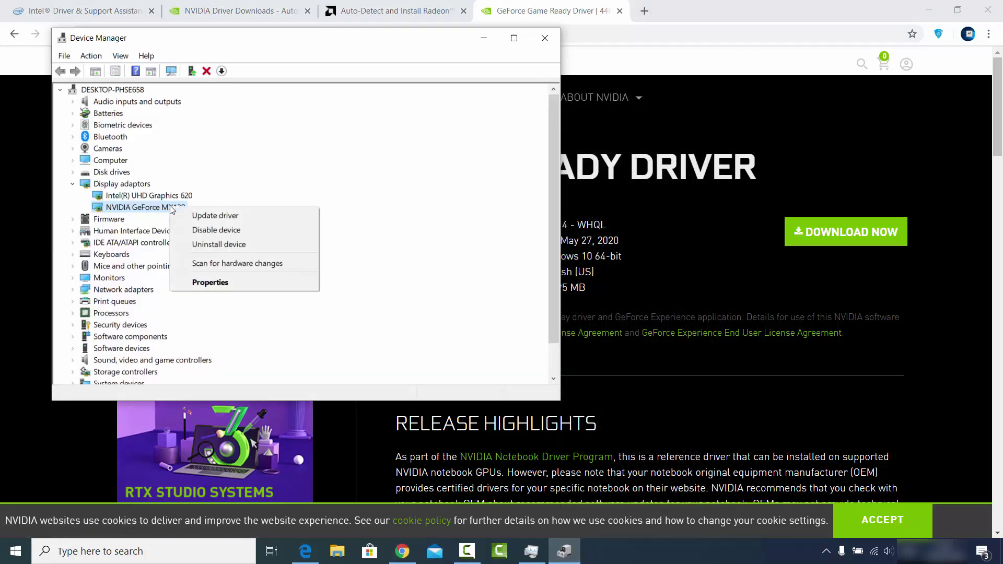
pyautogui.click(189, 216)
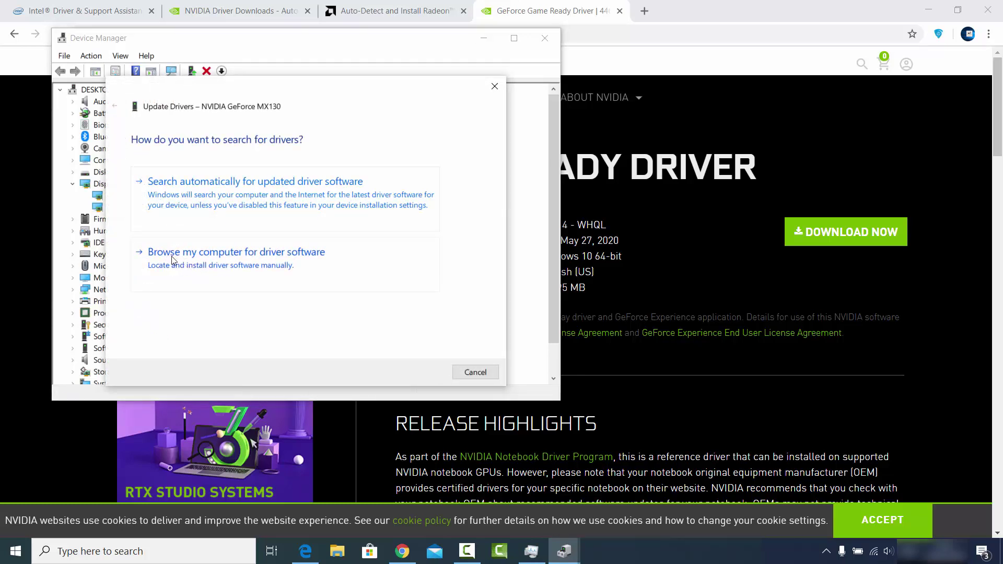
pyautogui.click(174, 260)
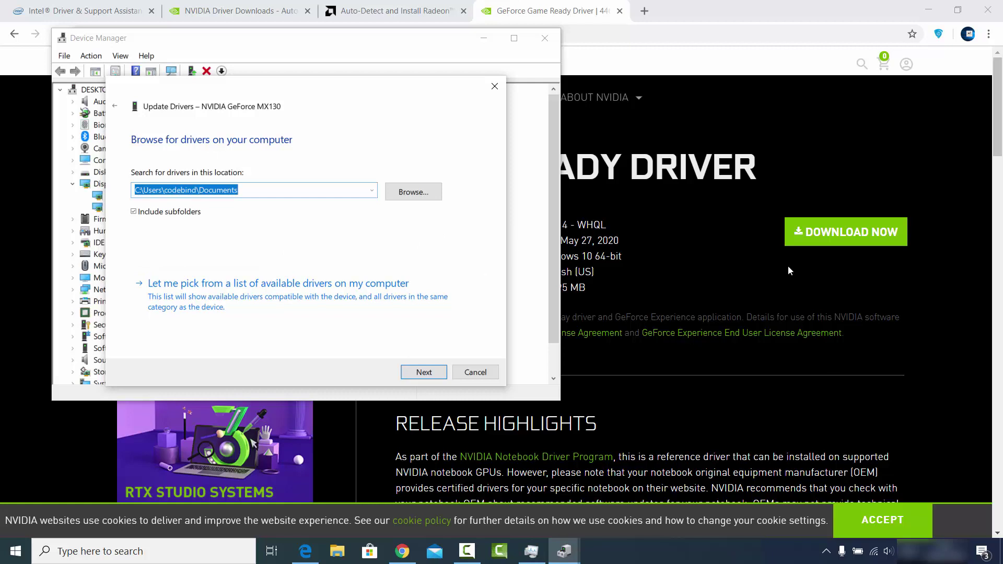
pyautogui.click(863, 270)
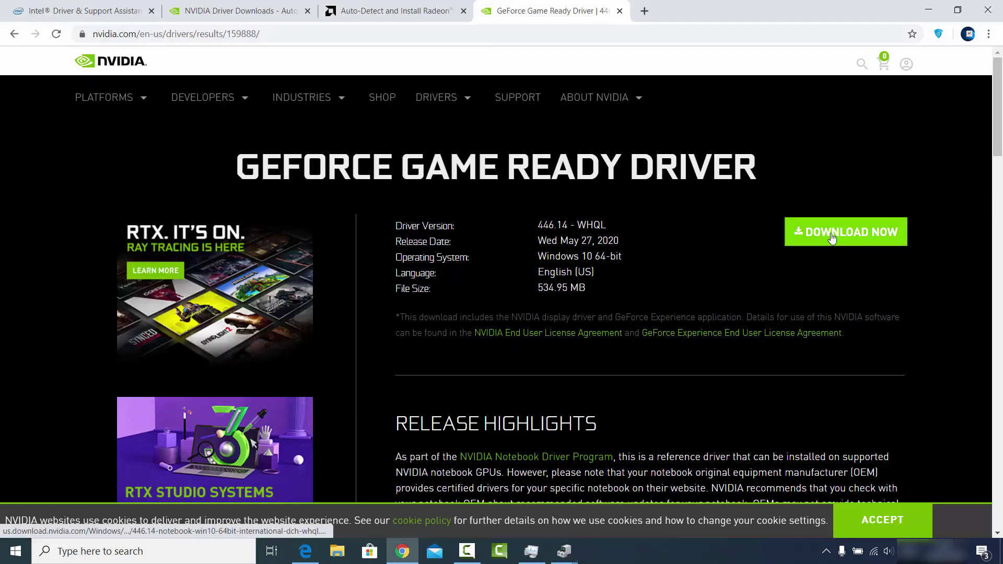